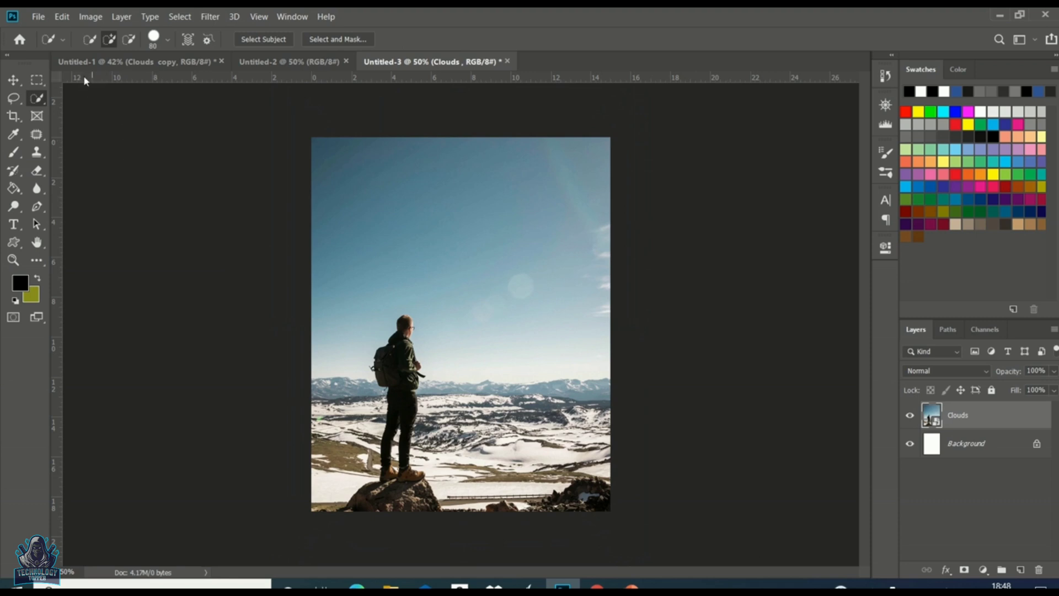
# Step: Flip the Clouds photo layer horizontally
pyautogui.click(61, 16)
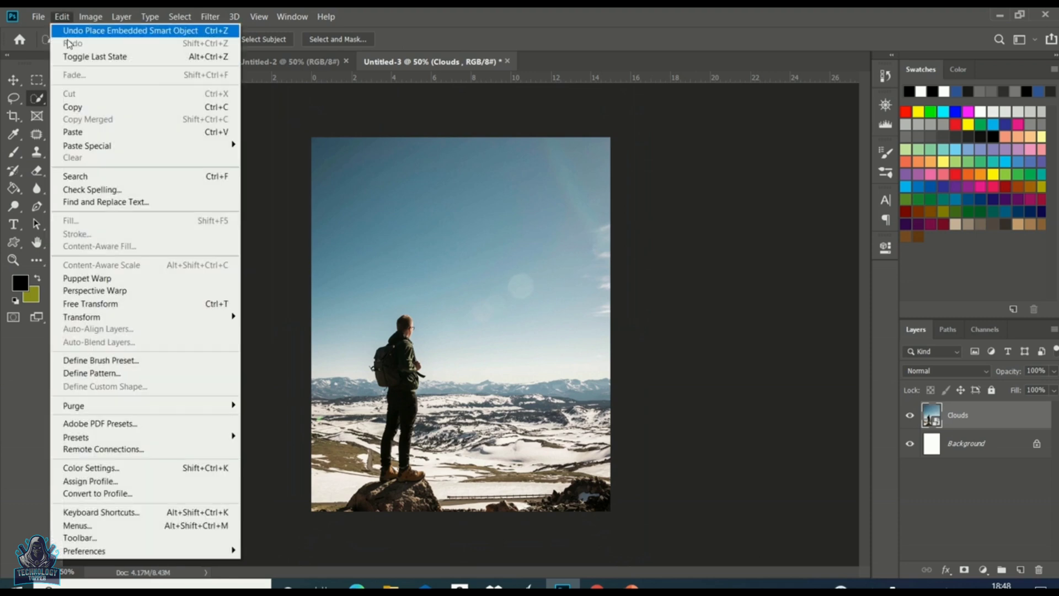
pyautogui.moveTo(134, 318)
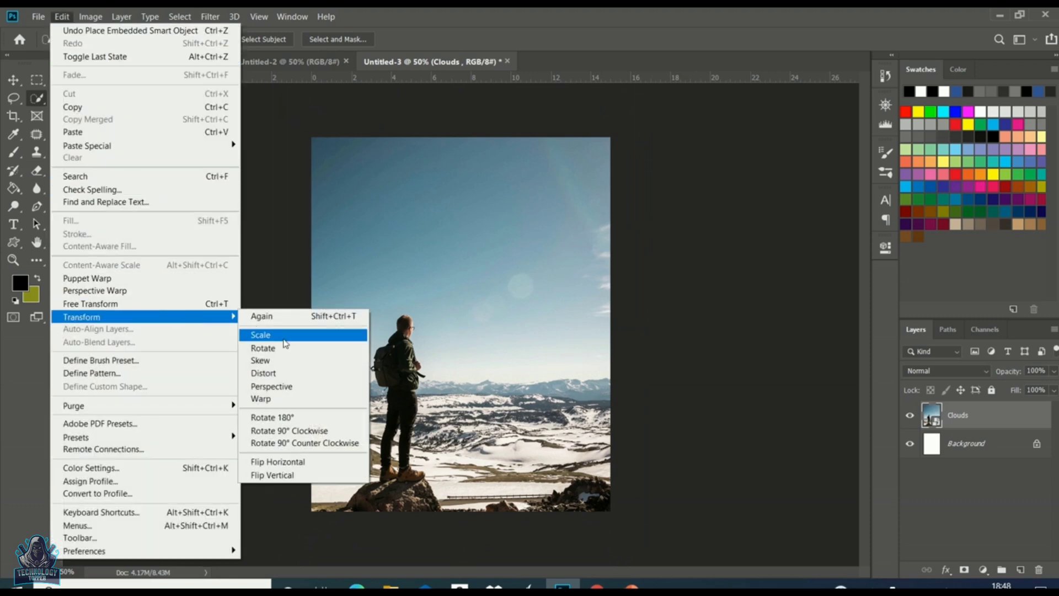
pyautogui.click(302, 464)
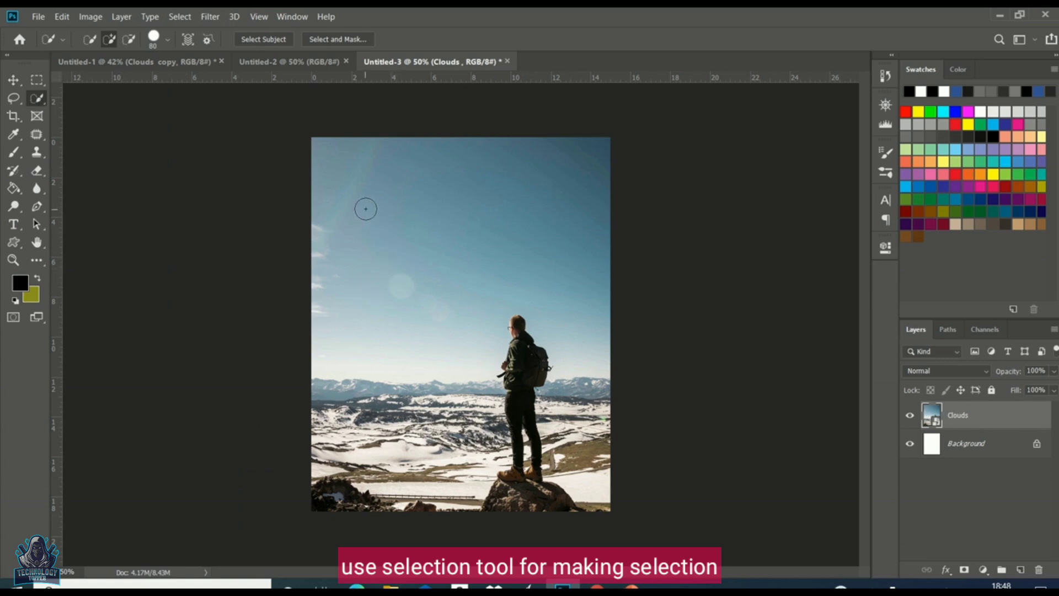
# Step: Select the sky above the horizon with the Quick Selection tool
pyautogui.moveTo(347, 166); pyautogui.dragTo(480, 201)
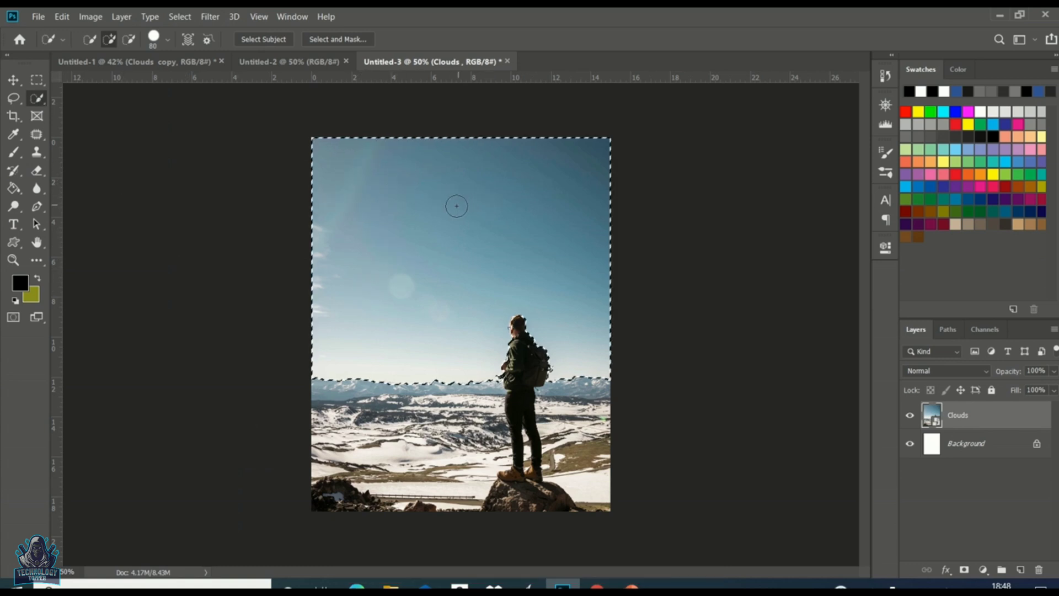
pyautogui.scroll(13, 534, 363)
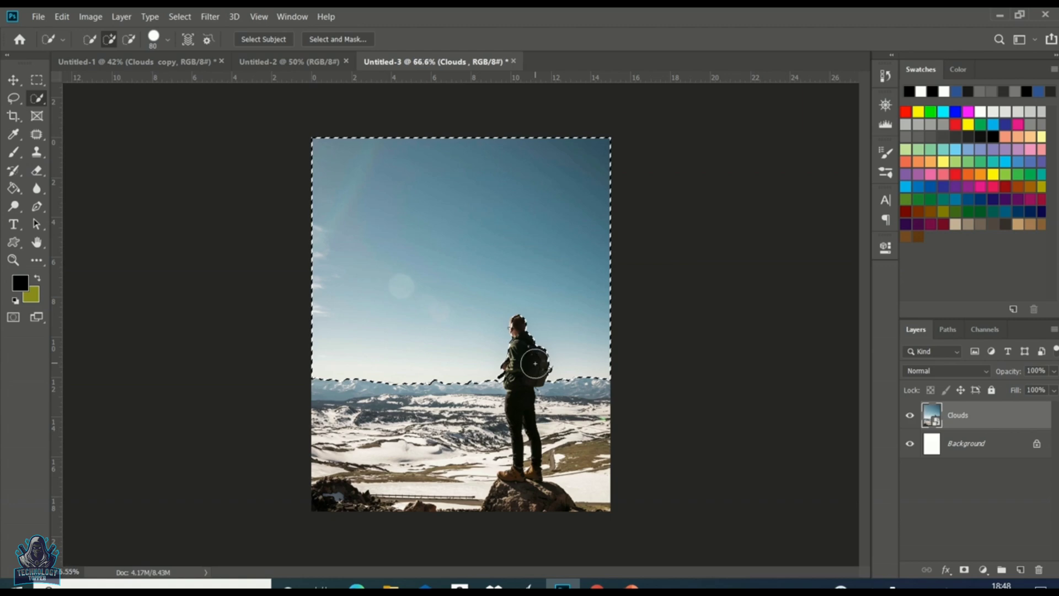
pyautogui.scroll(2, 534, 363)
# Step: Reduce the brush size and remove the man's shoulder and arm from the sky selection
pyautogui.press('[')
pyautogui.press('[')
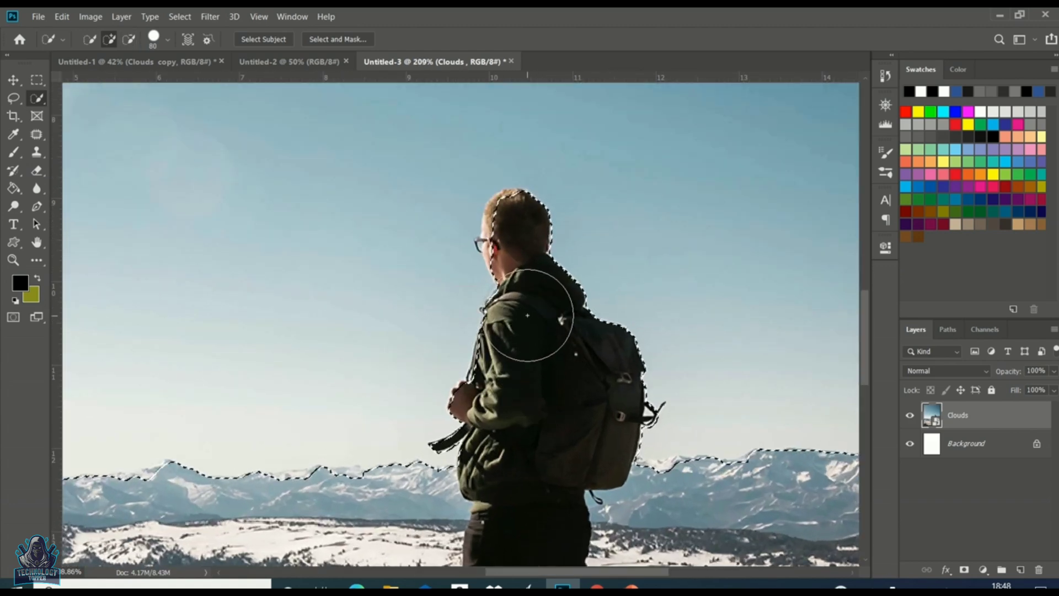
pyautogui.press('[')
pyautogui.press('[')
pyautogui.press('[')
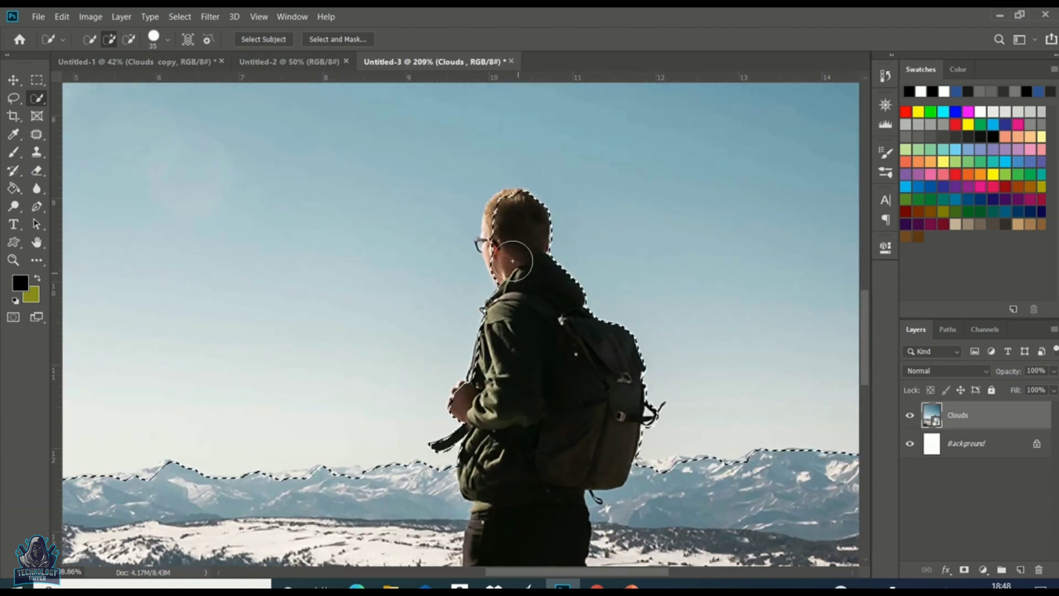
pyautogui.moveTo(510, 232)
pyautogui.mouseDown()
pyautogui.moveTo(499, 246)
pyautogui.moveTo(505, 214)
pyautogui.moveTo(515, 214)
pyautogui.mouseUp()
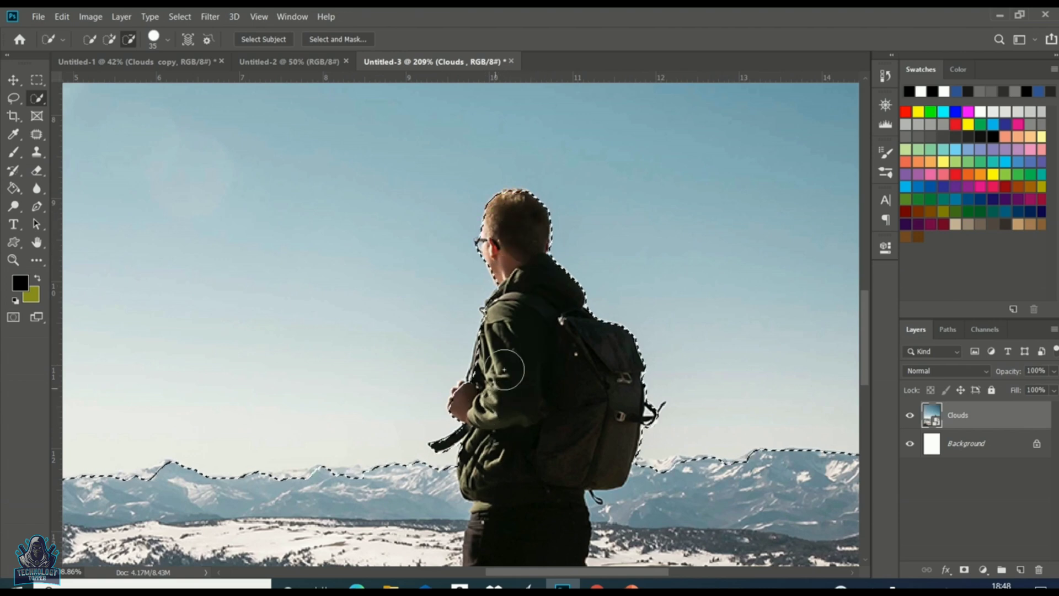
pyautogui.scroll(5, 519, 348)
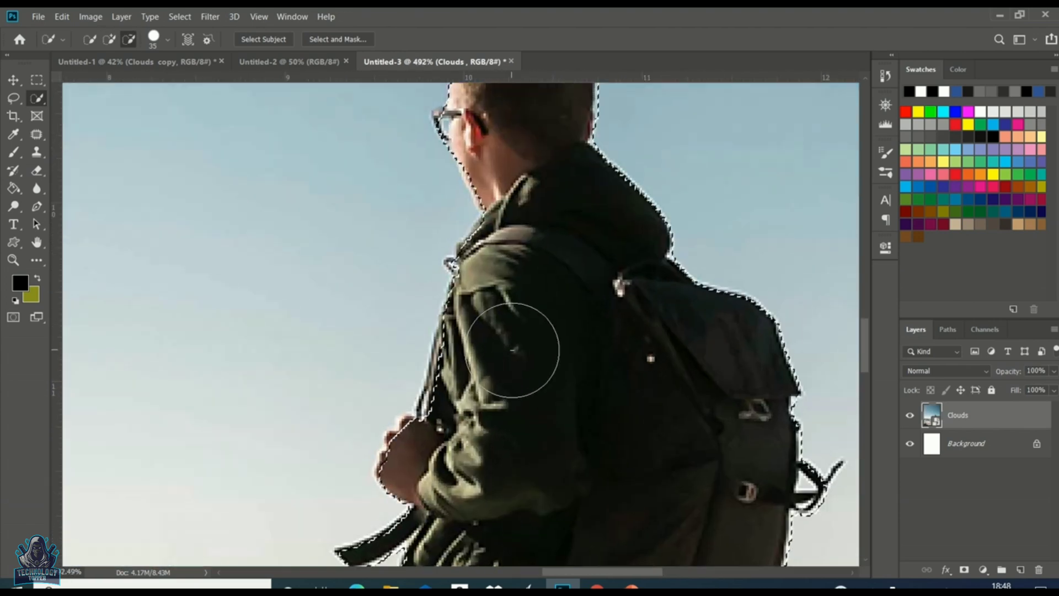
pyautogui.press('[')
pyautogui.press('[')
pyautogui.click(443, 384)
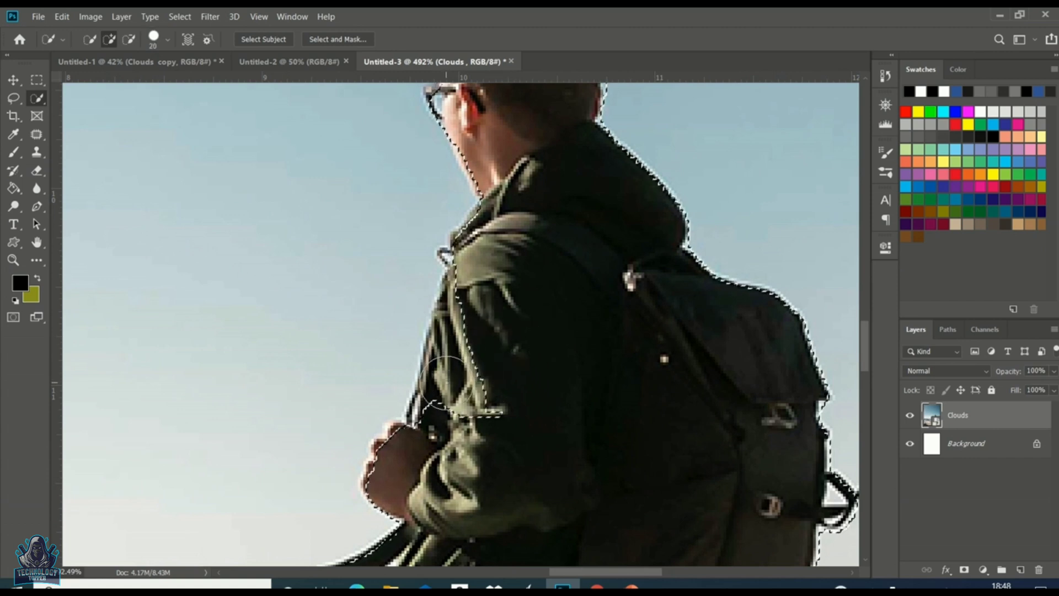
pyautogui.keyDown('alt'); pyautogui.click(444, 390); pyautogui.keyUp('alt')
pyautogui.moveTo(443, 391); pyautogui.dragTo(439, 418)
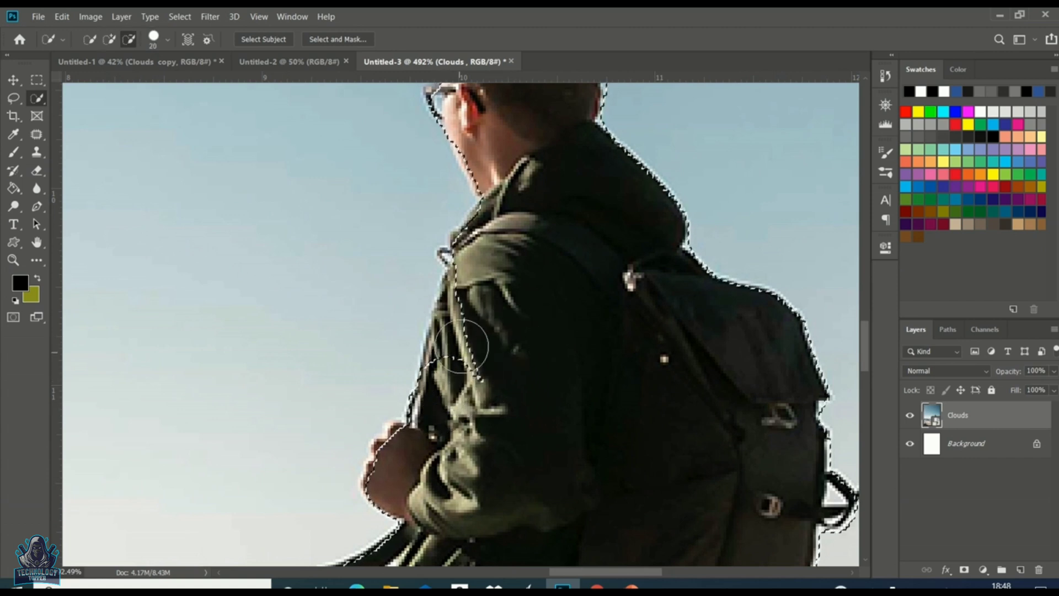
pyautogui.moveTo(465, 347); pyautogui.dragTo(473, 273)
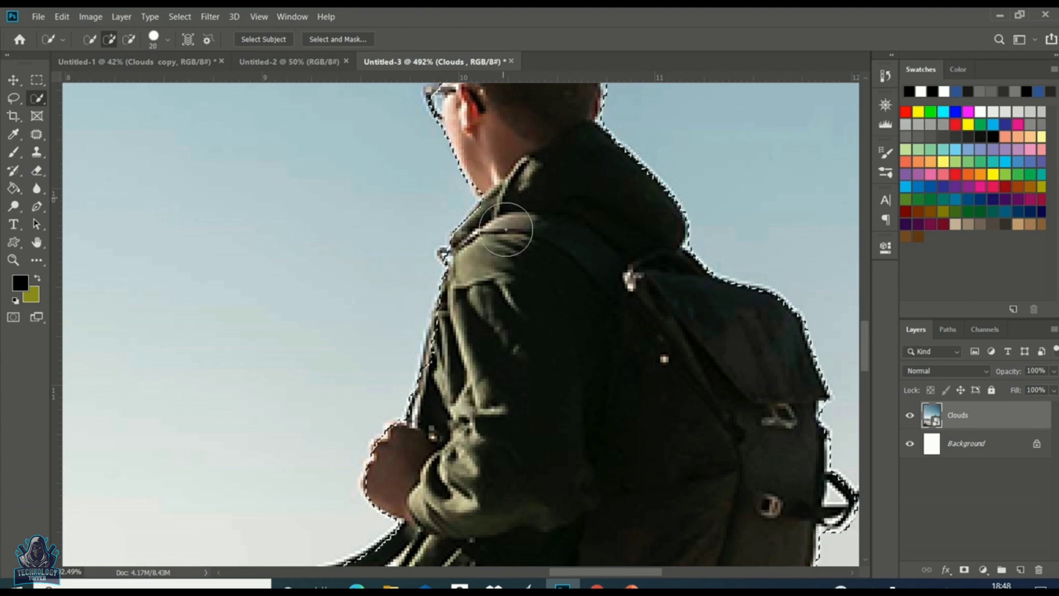
# Step: Refine the sky selection around the man's glasses with a smaller brush
pyautogui.scroll(5, 486, 154)
pyautogui.press('[')
pyautogui.press('[')
pyautogui.press('[')
pyautogui.press('[')
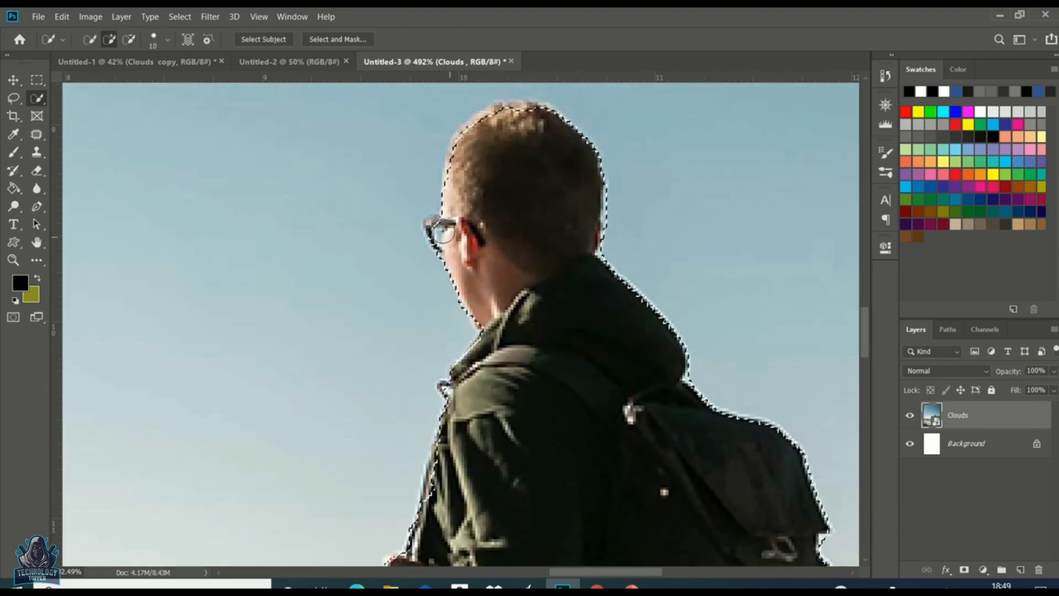
pyautogui.click(432, 230)
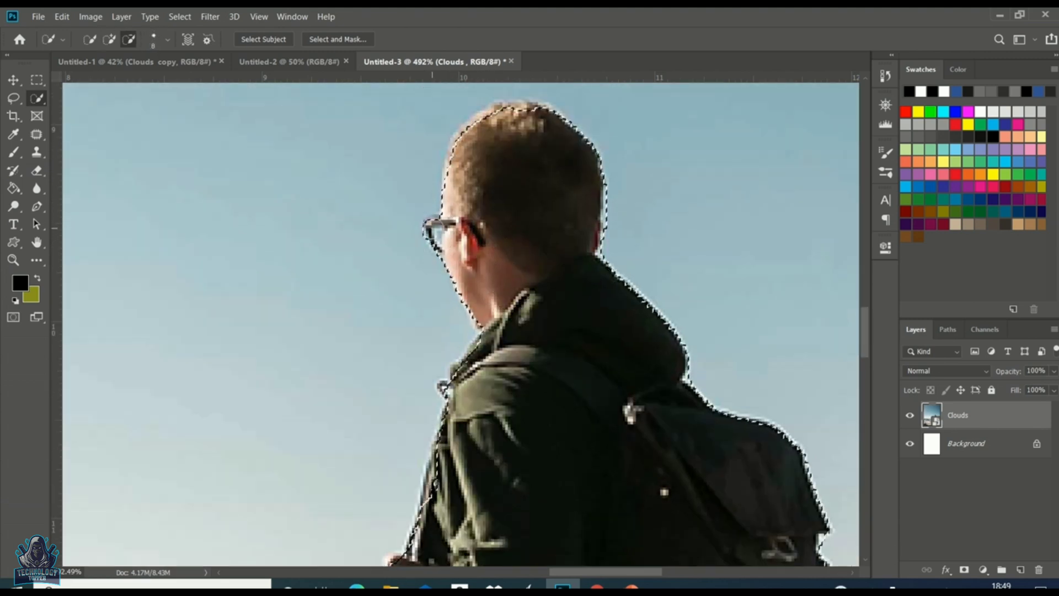
pyautogui.keyDown('alt'); pyautogui.click(409, 243); pyautogui.keyUp('alt')
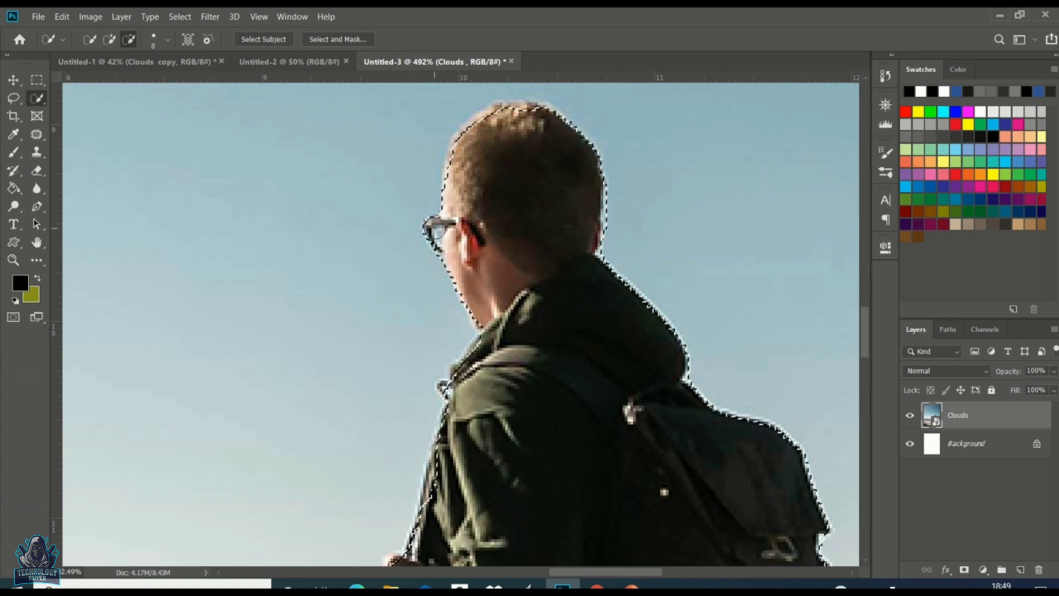
# Step: Refine the sky selection along the mountain horizon beside the man
pyautogui.scroll(-3, 522, 251)
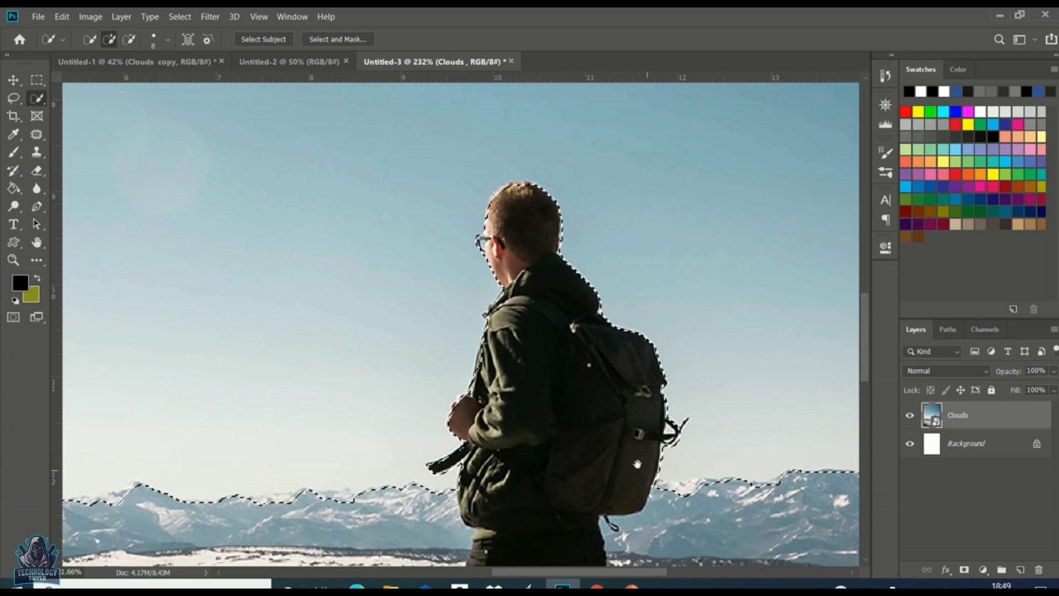
pyautogui.scroll(-3, 525, 253)
pyautogui.hscroll(5, 496, 303)
pyautogui.moveTo(402, 386); pyautogui.dragTo(426, 385)
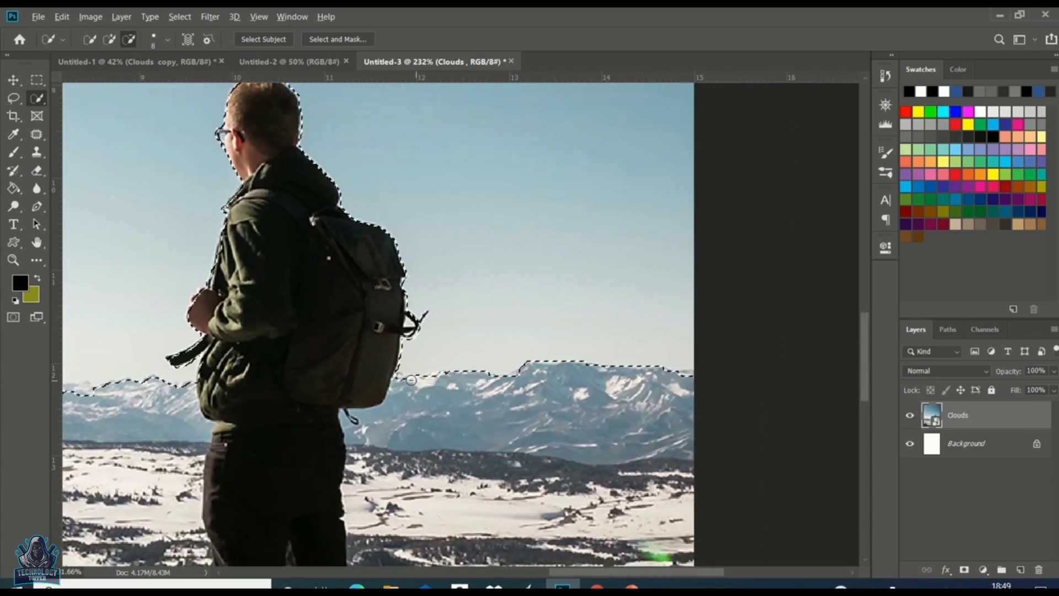
pyautogui.scroll(-2, 309, 353)
pyautogui.moveTo(309, 348); pyautogui.dragTo(670, 352)
pyautogui.scroll(2, 510, 353)
pyautogui.scroll(1, 506, 406)
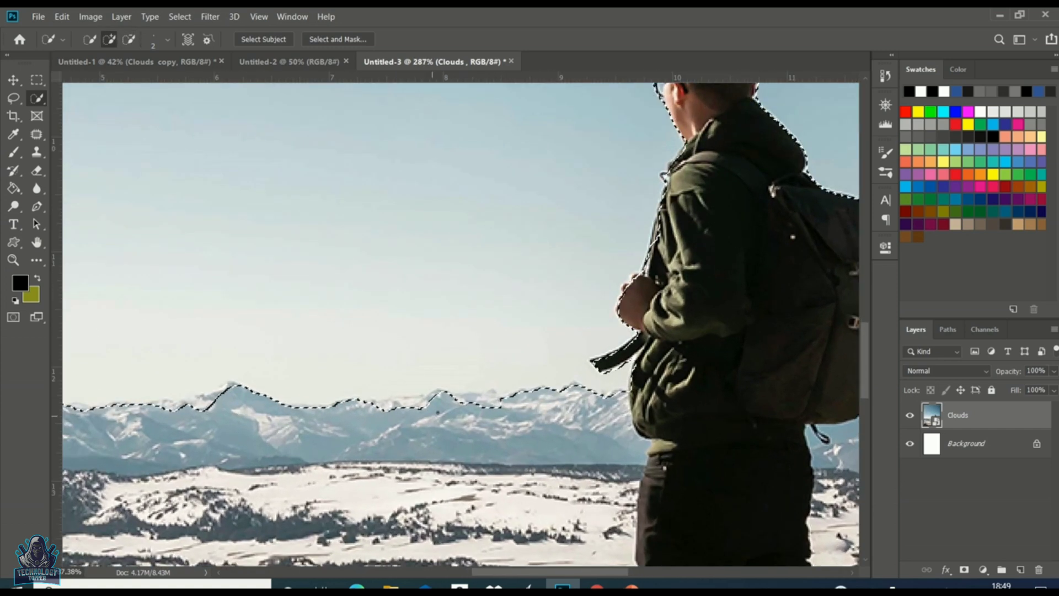
# Step: Enlarge the brush and refine the selection along the mountain ridge left of the man
pyautogui.press(']')
pyautogui.press(']')
pyautogui.press(']')
pyautogui.press(']')
pyautogui.press(']')
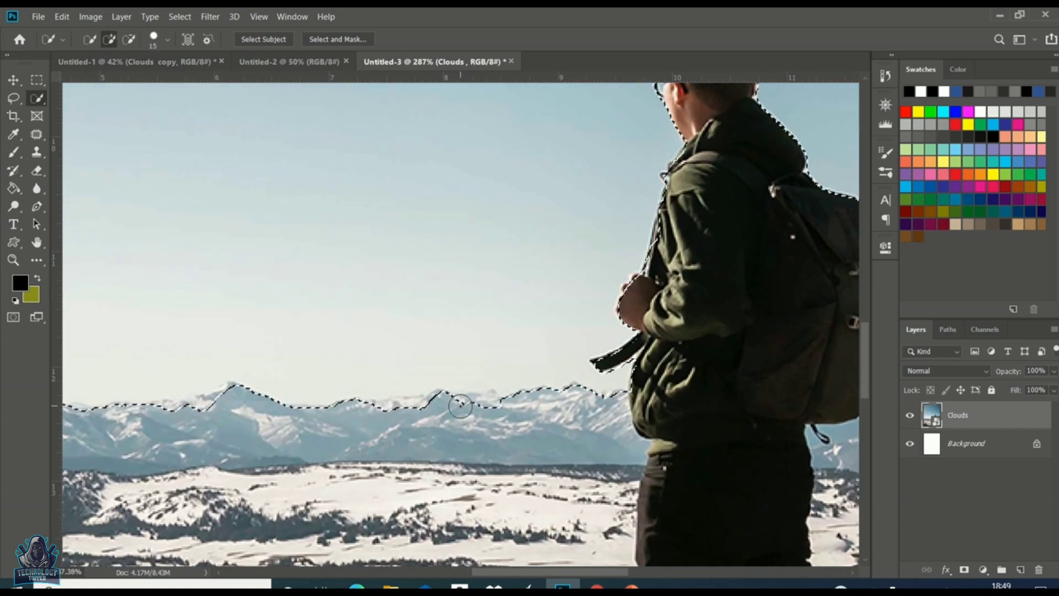
pyautogui.moveTo(493, 407)
pyautogui.mouseDown()
pyautogui.moveTo(451, 424)
pyautogui.moveTo(196, 407)
pyautogui.moveTo(176, 421)
pyautogui.mouseUp()
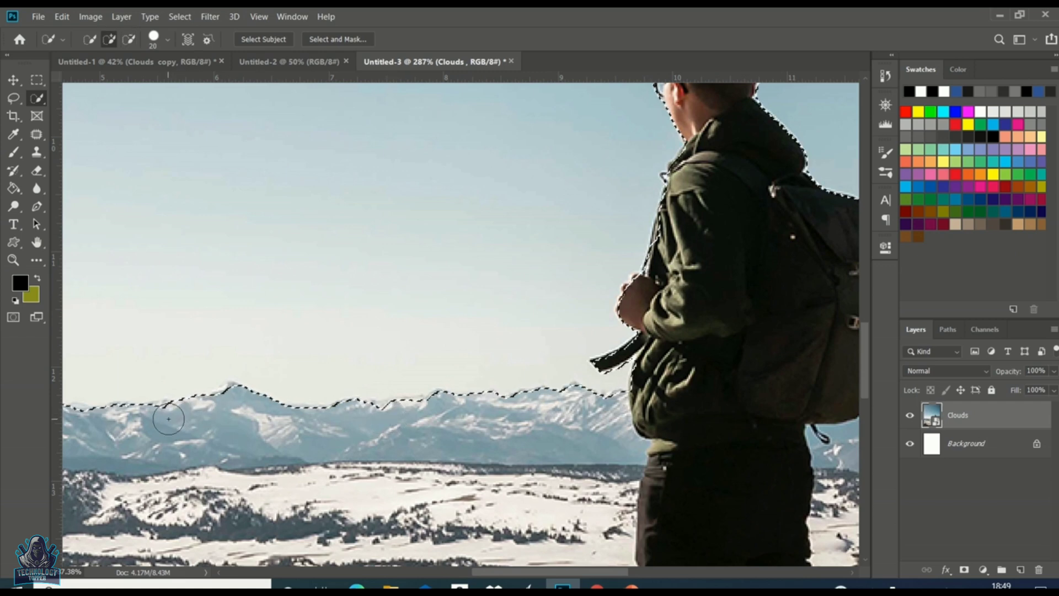
pyautogui.hscroll(-5, 316, 418)
pyautogui.scroll(-10, 316, 417)
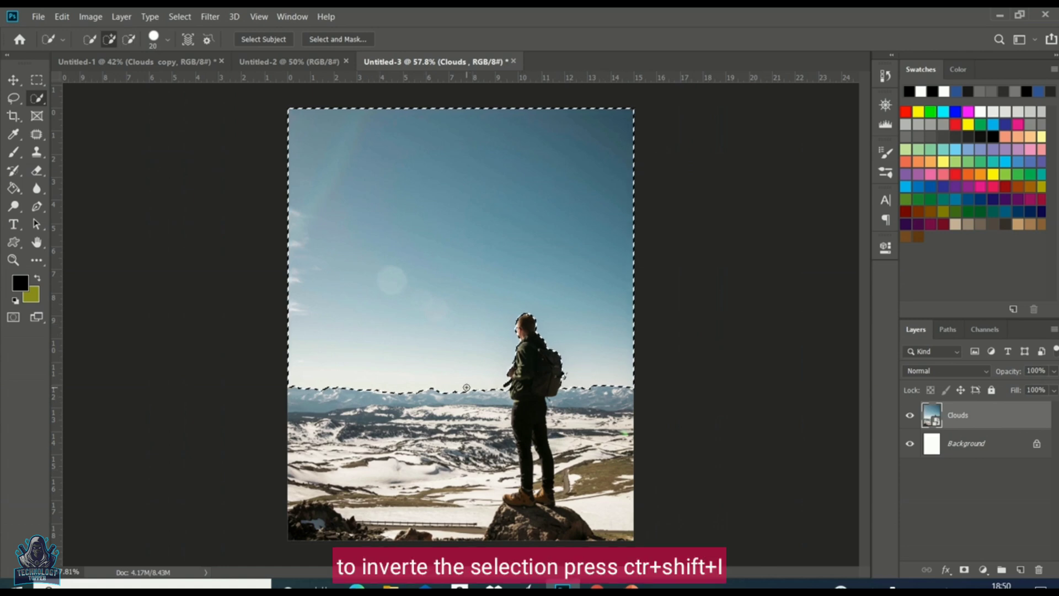
# Step: Invert the selection and add a layer mask to the Clouds layer, hiding the sky
pyautogui.hotkey('ctrl', 'shift', 'i')
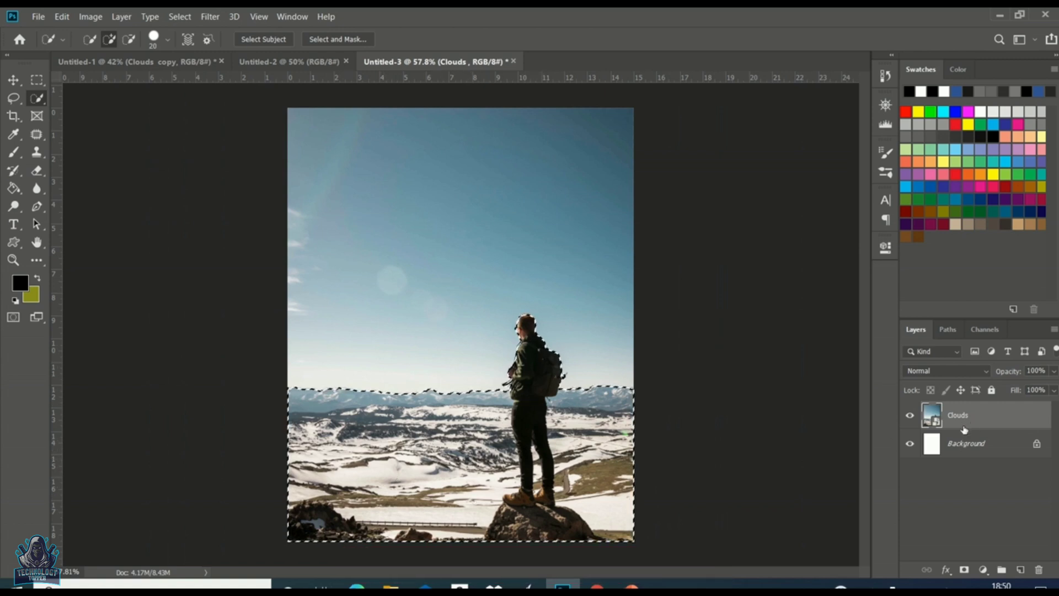
pyautogui.click(965, 570)
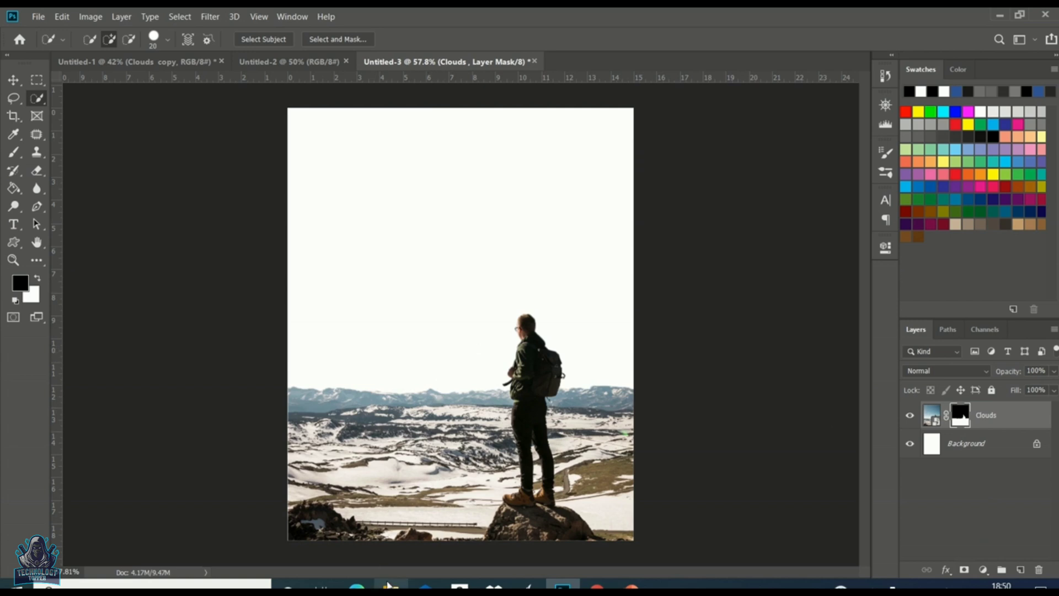
# Step: Switch to File Explorer and drag the Clouds Free STOCK FOOTAGE image into the document
pyautogui.click(389, 585)
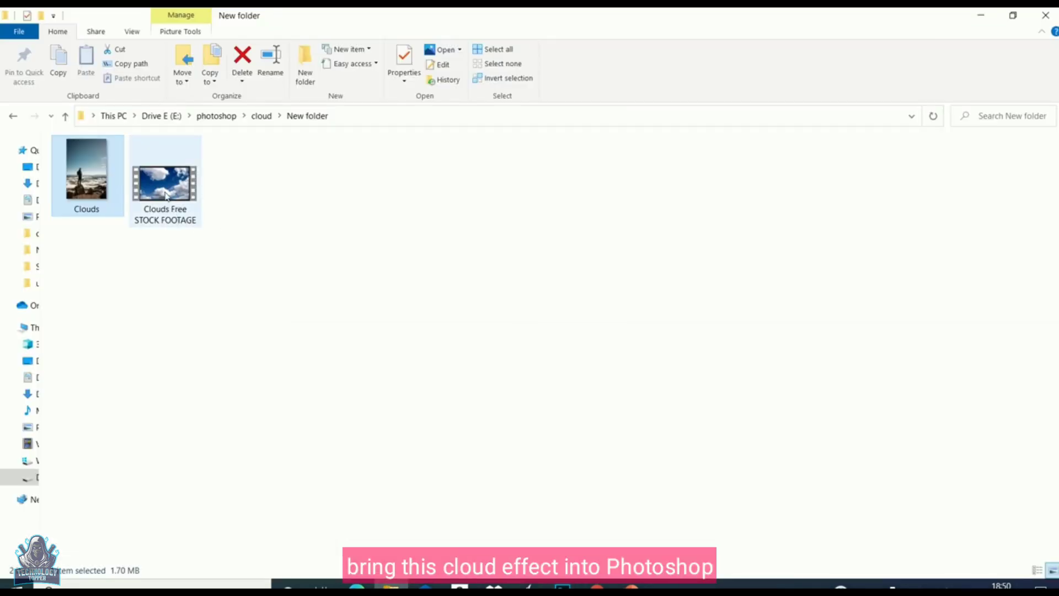
pyautogui.moveTo(166, 195); pyautogui.dragTo(541, 427)
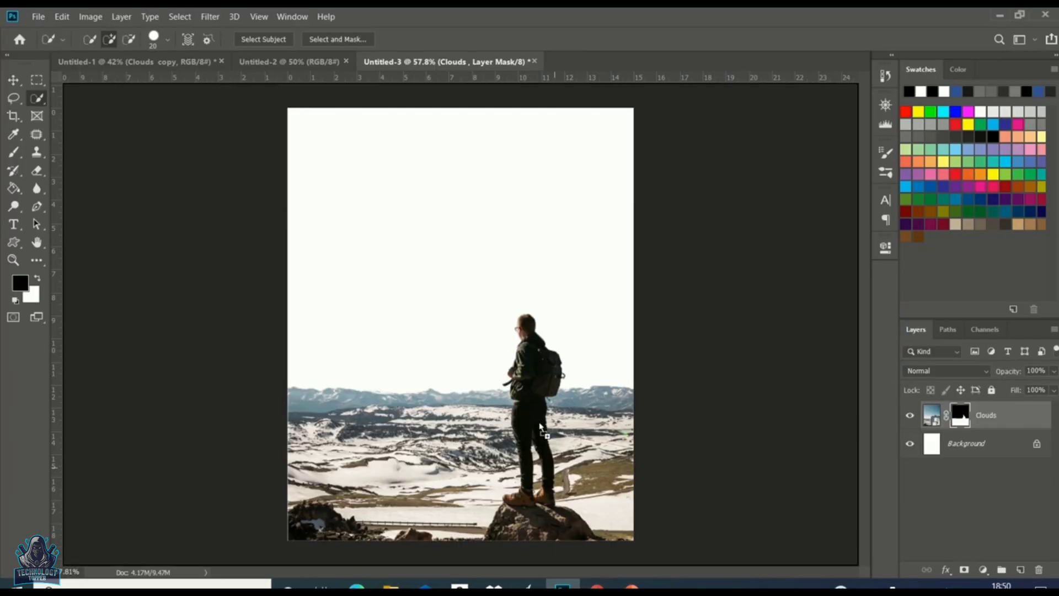
pyautogui.moveTo(453, 281); pyautogui.dragTo(447, 270)
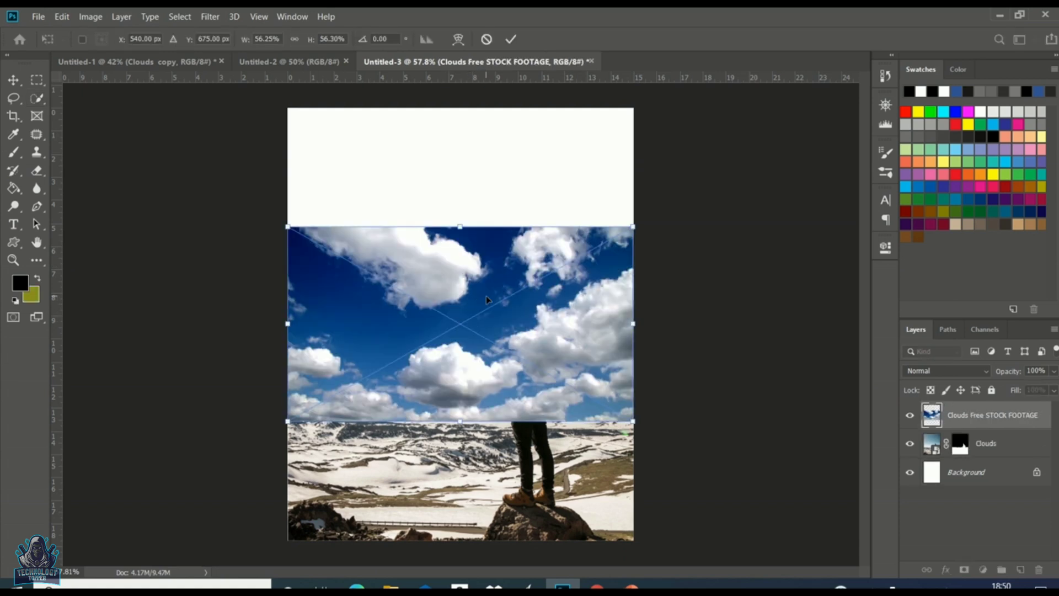
# Step: Enlarge the placed clouds image and move it up to the top of the canvas
pyautogui.moveTo(633, 422); pyautogui.dragTo(702, 459)
pyautogui.moveTo(582, 366); pyautogui.dragTo(584, 252)
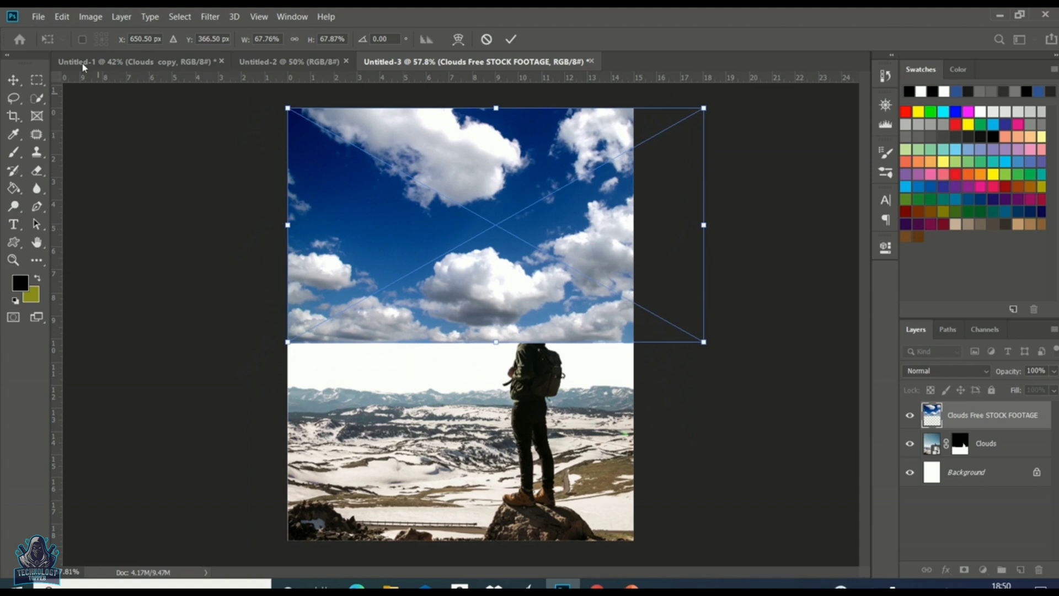
# Step: Flip the placed clouds image horizontally
pyautogui.click(62, 17)
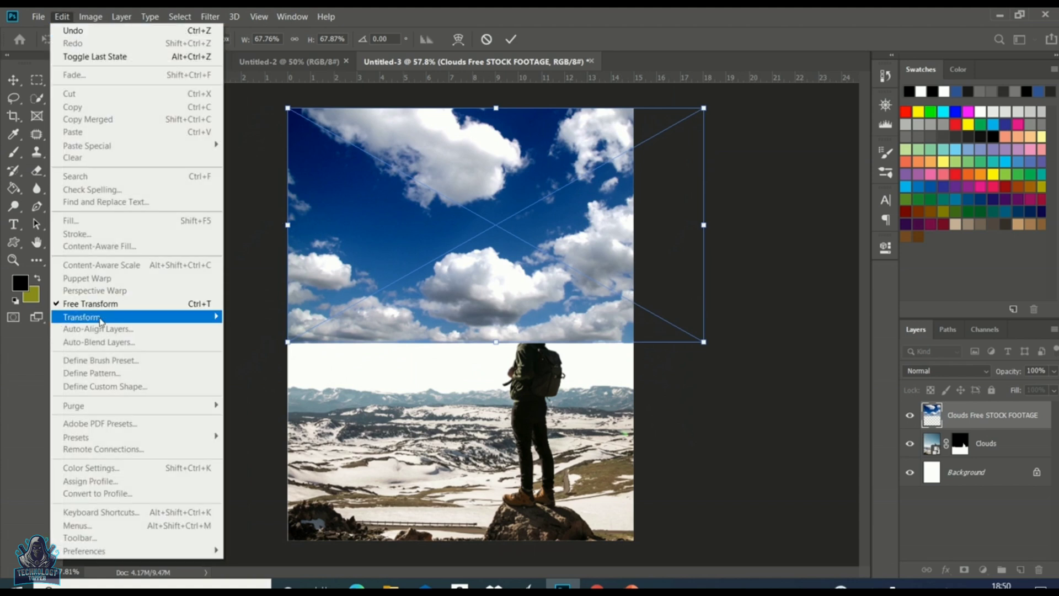
pyautogui.moveTo(127, 320)
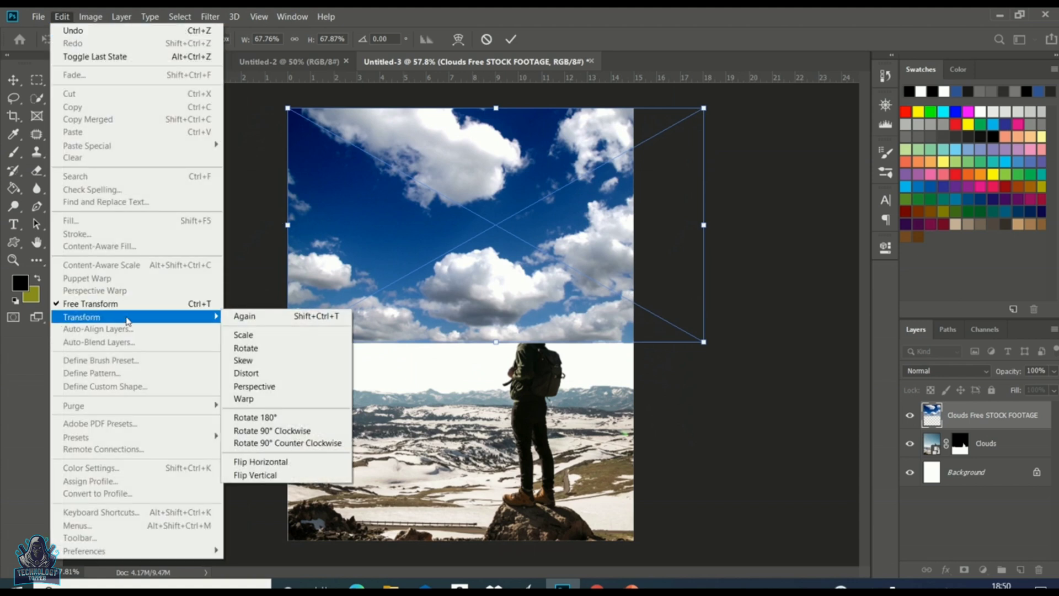
pyautogui.click(283, 462)
# Step: Resize and reposition the clouds to fill the sky, then move their layer below the Clouds layer
pyautogui.moveTo(584, 214); pyautogui.dragTo(513, 218)
pyautogui.moveTo(216, 342); pyautogui.dragTo(155, 411)
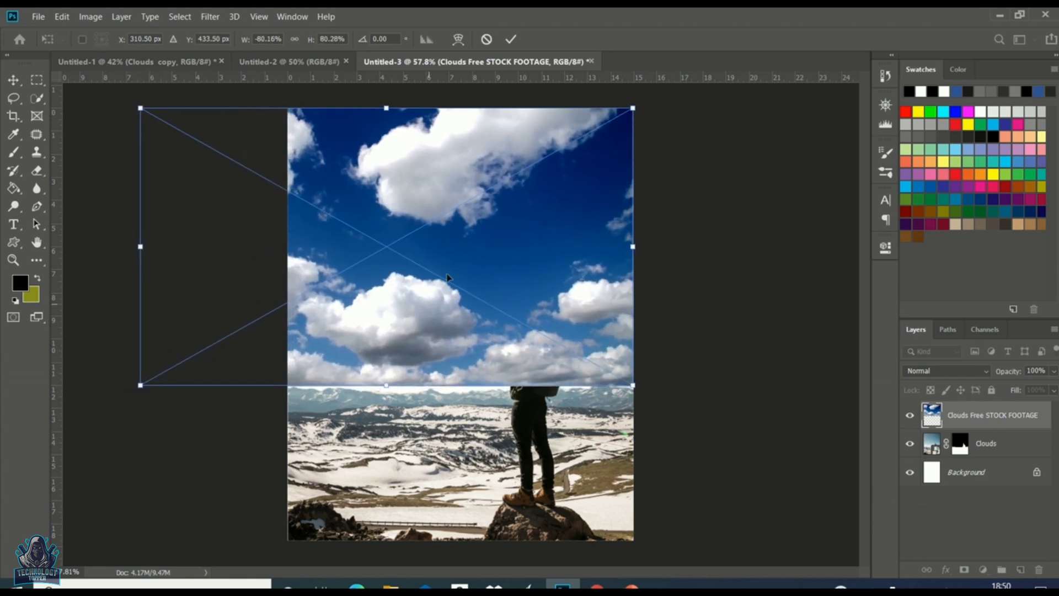
pyautogui.moveTo(462, 239); pyautogui.dragTo(529, 238)
pyautogui.moveTo(680, 386); pyautogui.dragTo(704, 398)
pyautogui.moveTo(576, 256); pyautogui.dragTo(585, 250)
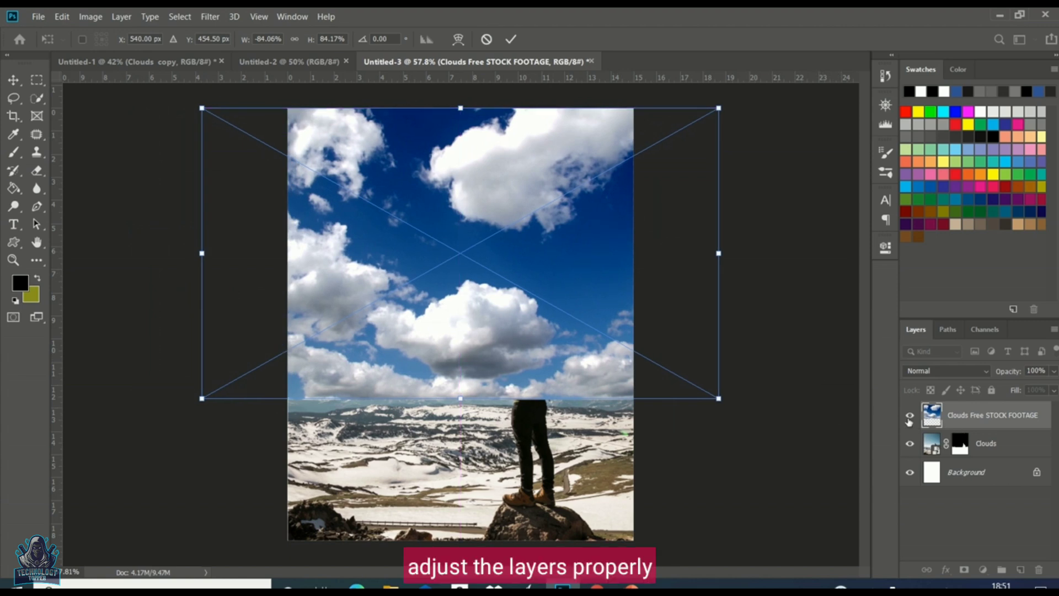
pyautogui.moveTo(982, 420); pyautogui.dragTo(983, 464)
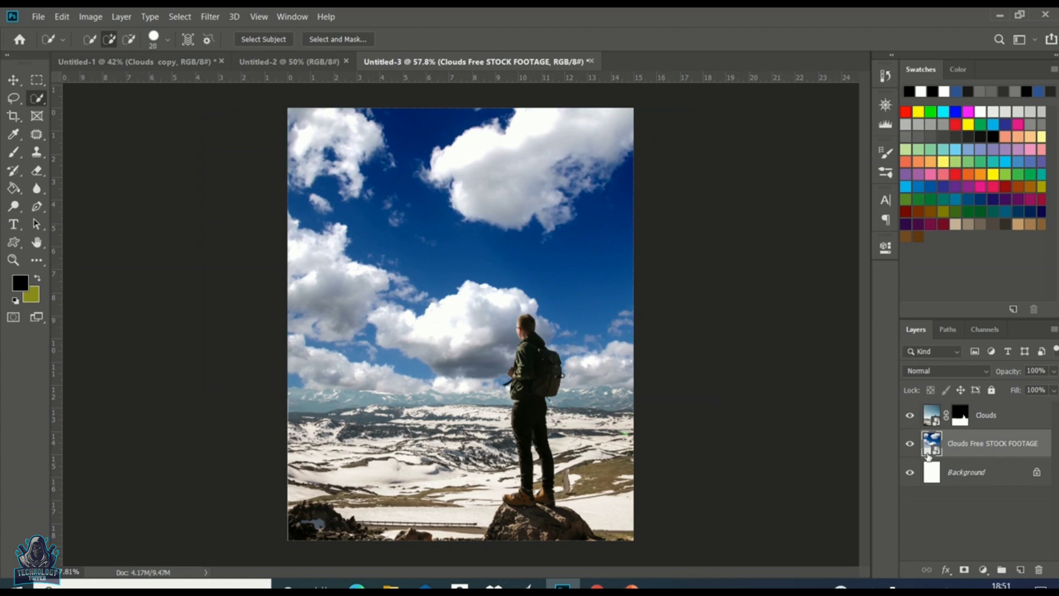
# Step: Scale the clouds footage down slightly and shift it left so its right edge meets the canvas edge
pyautogui.hotkey('ctrl', 't')
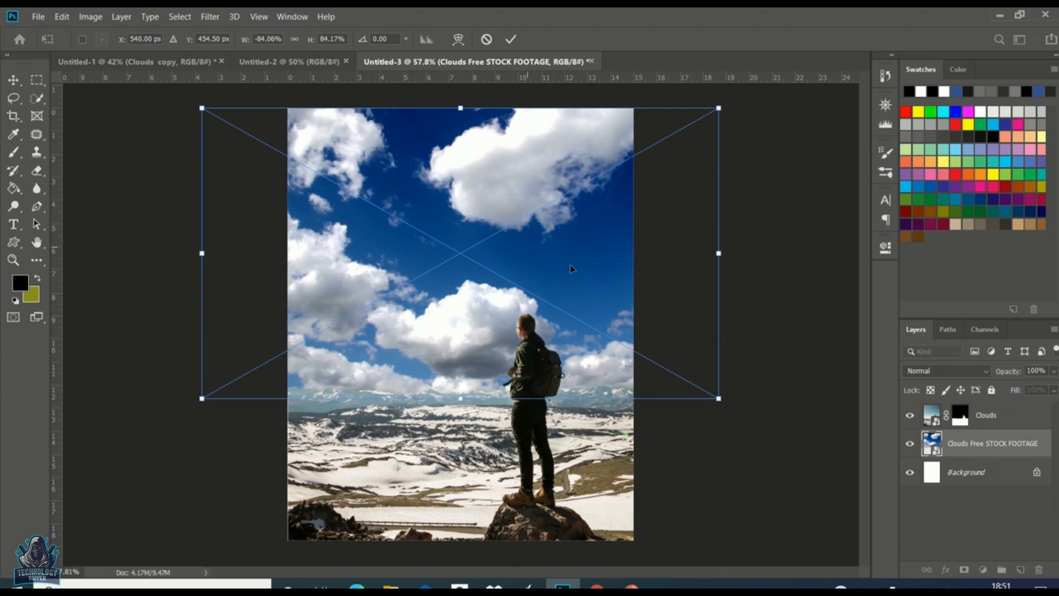
pyautogui.moveTo(720, 399)
pyautogui.mouseDown()
pyautogui.moveTo(704, 393)
pyautogui.moveTo(712, 397)
pyautogui.mouseUp()
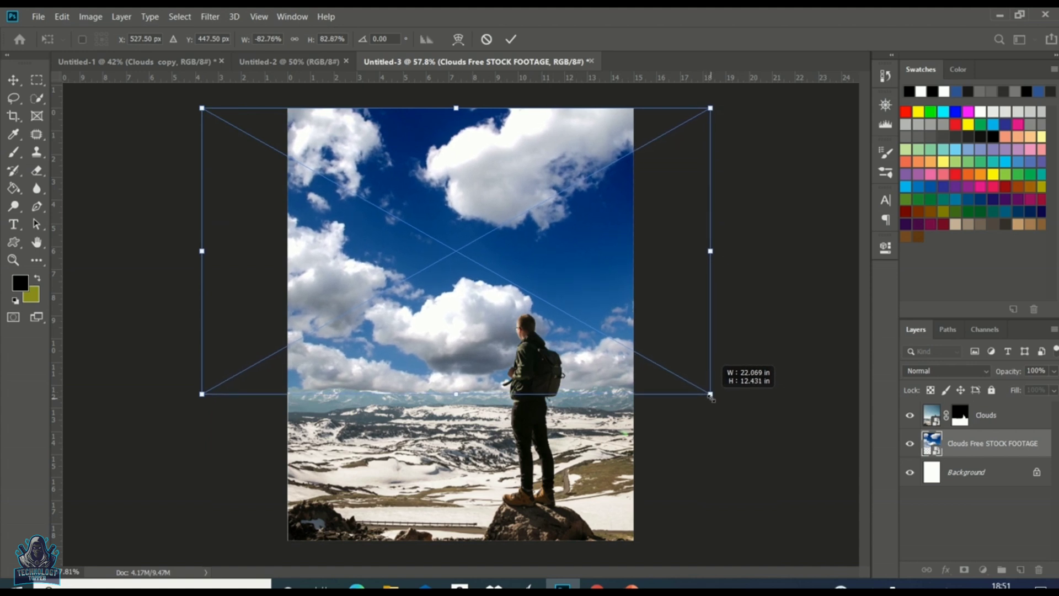
pyautogui.moveTo(590, 266); pyautogui.dragTo(515, 266)
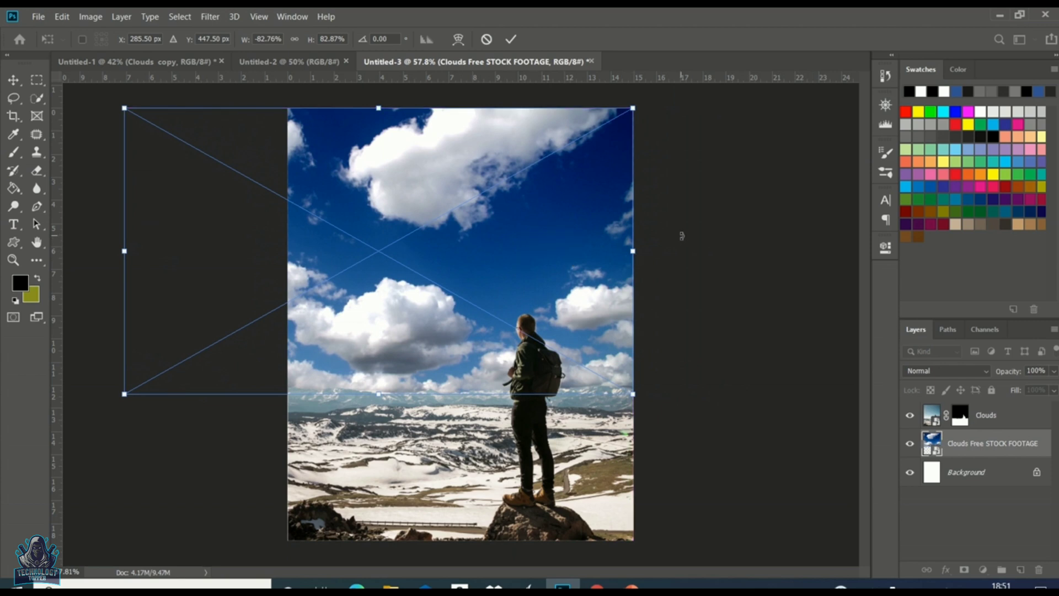
pyautogui.press('Return')
# Step: Open the Timeline panel and create a video timeline for the document
pyautogui.press('w')
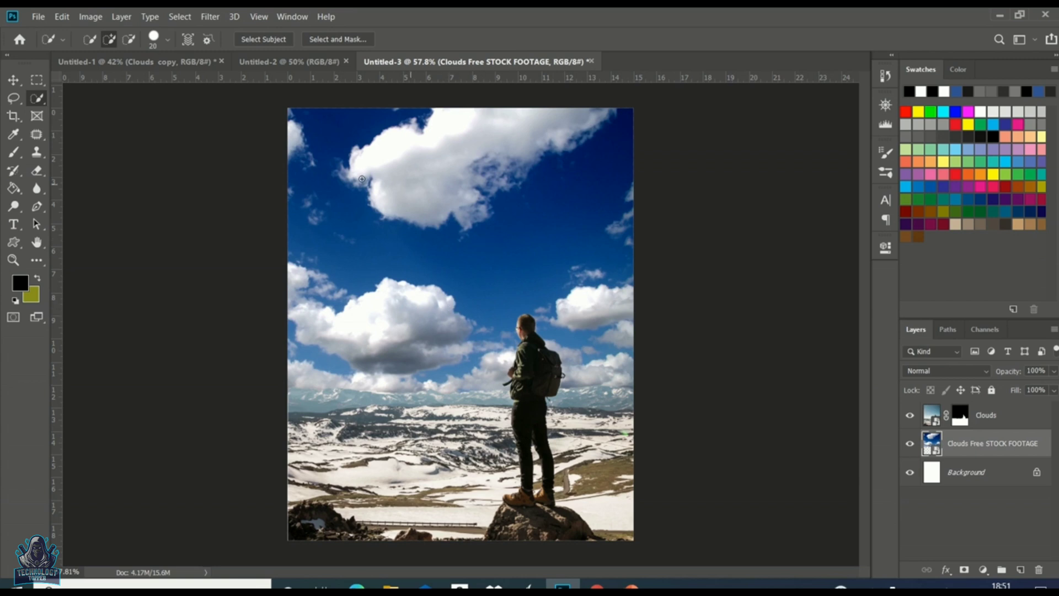
pyautogui.click(293, 17)
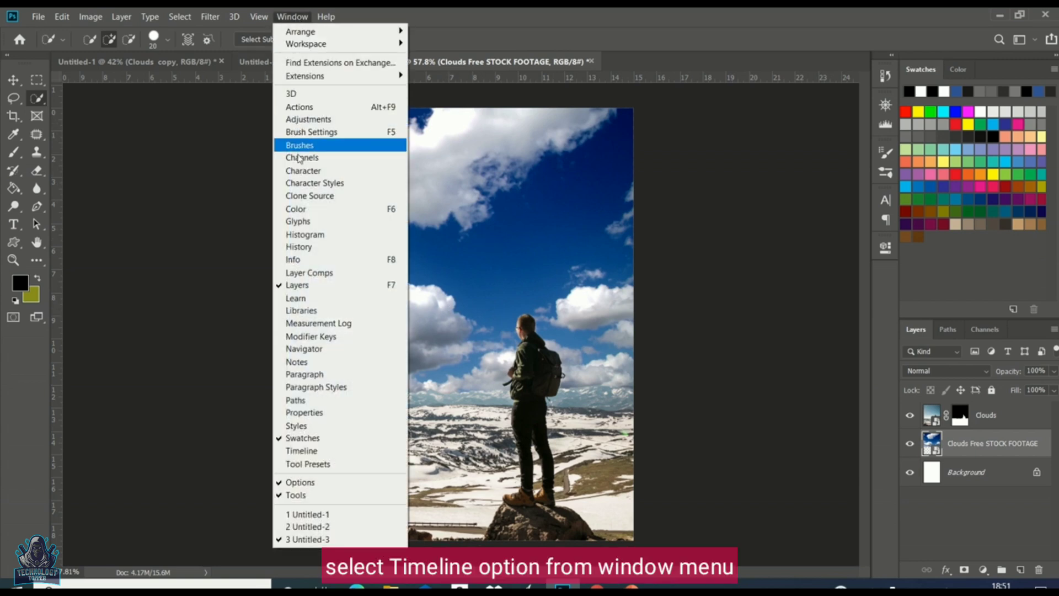
pyautogui.click(310, 453)
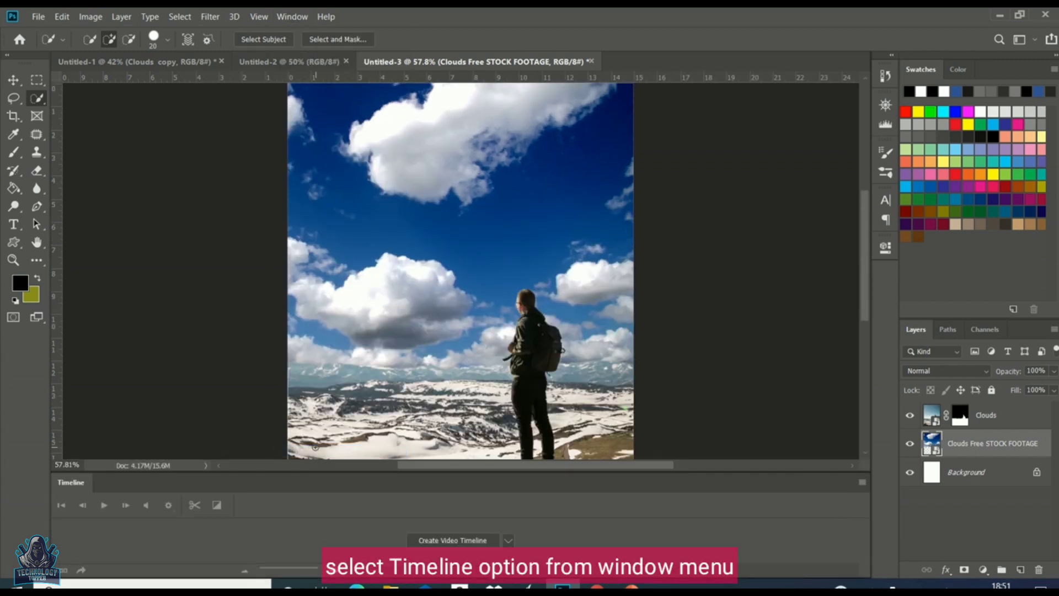
pyautogui.click(438, 544)
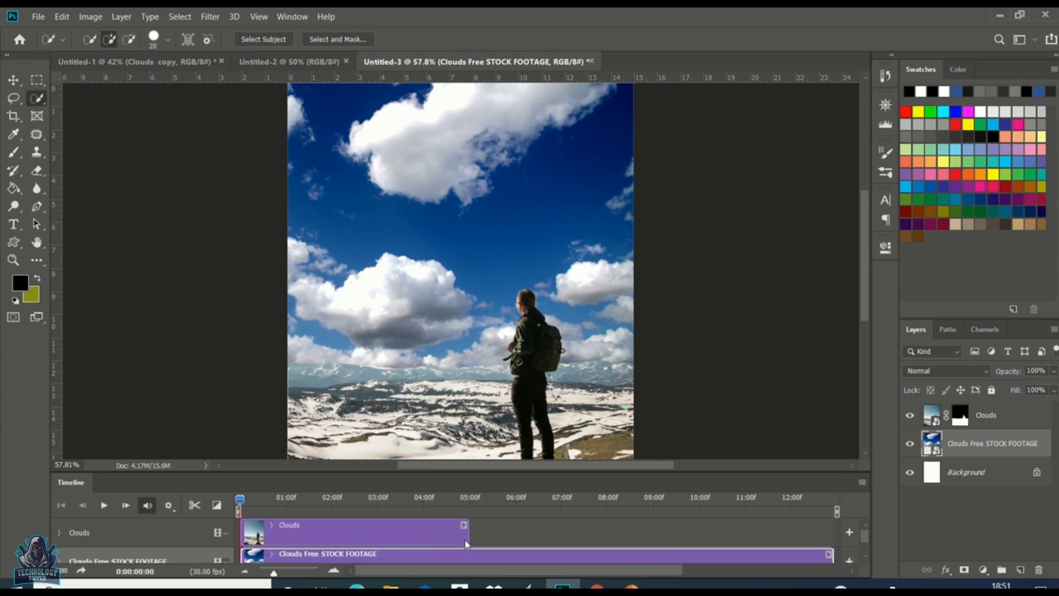
# Step: Extend the Clouds layer's clip to the full length of the footage clip
pyautogui.moveTo(469, 536); pyautogui.dragTo(834, 544)
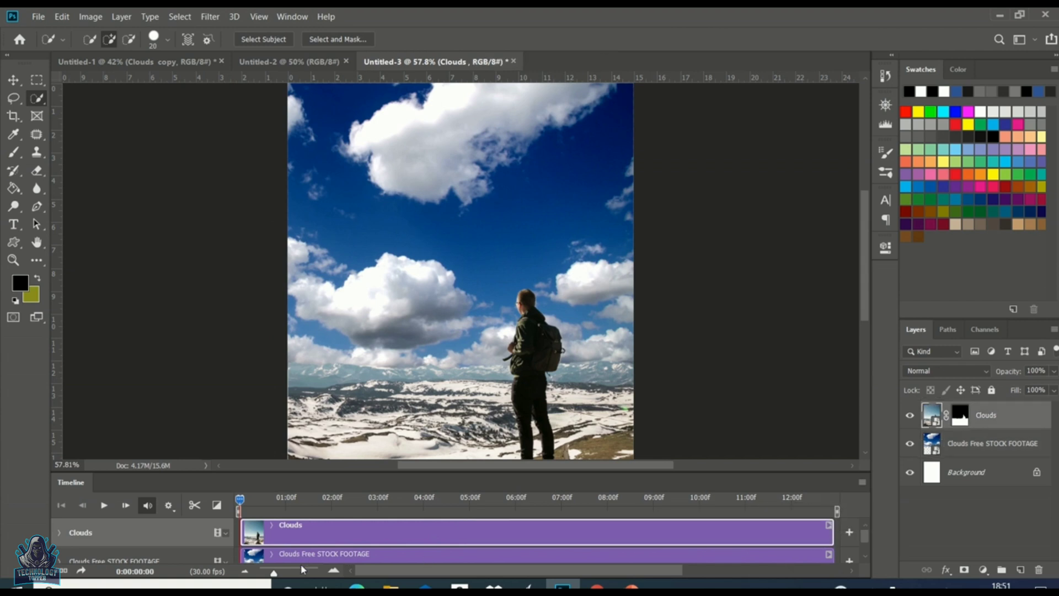
pyautogui.moveTo(275, 576); pyautogui.dragTo(269, 576)
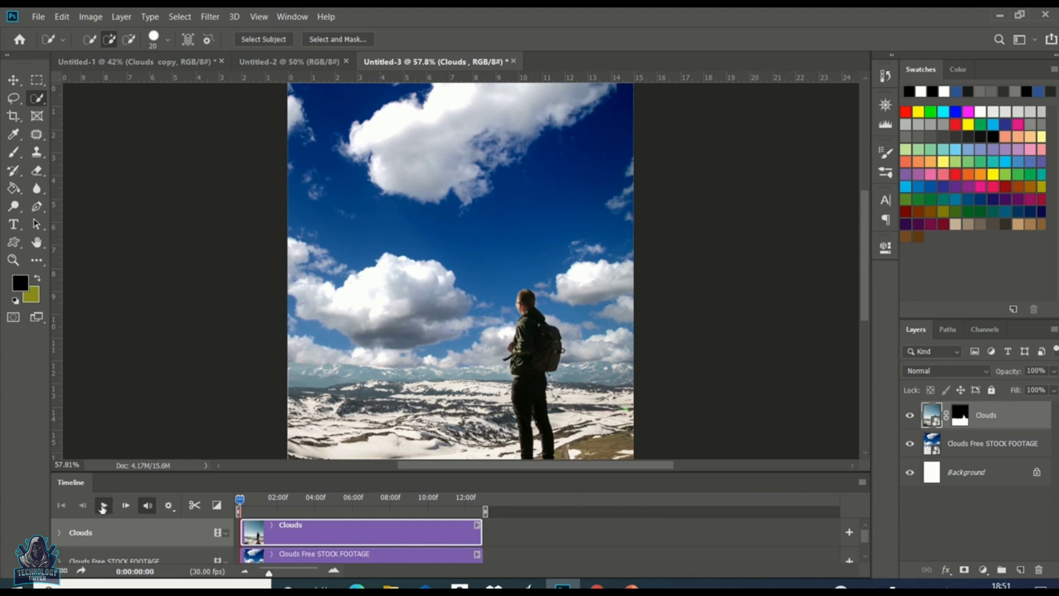
# Step: Play back the timeline to preview the moving sky
pyautogui.click(102, 505)
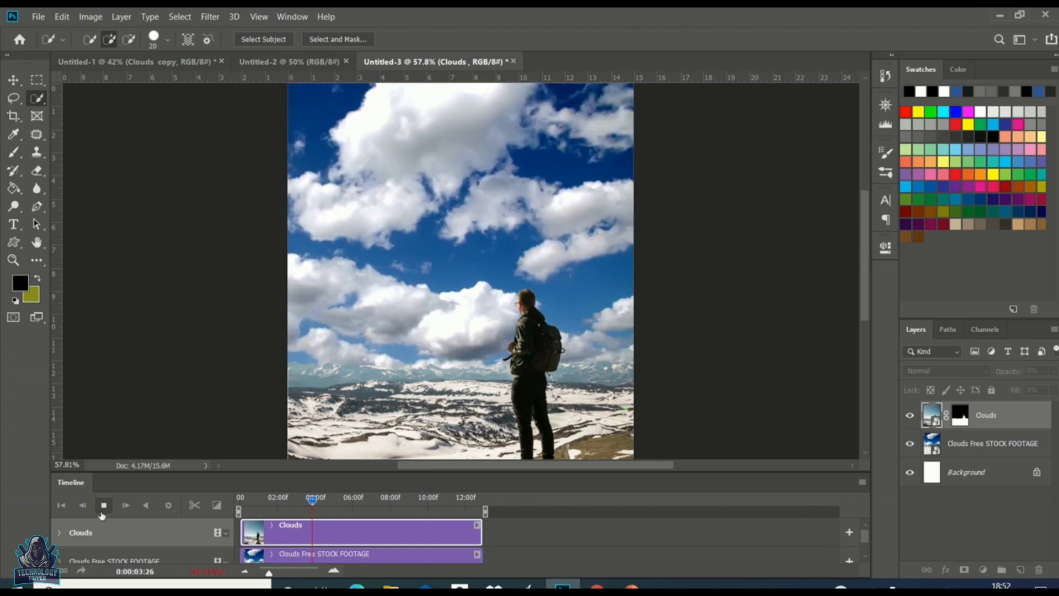
pyautogui.click(103, 506)
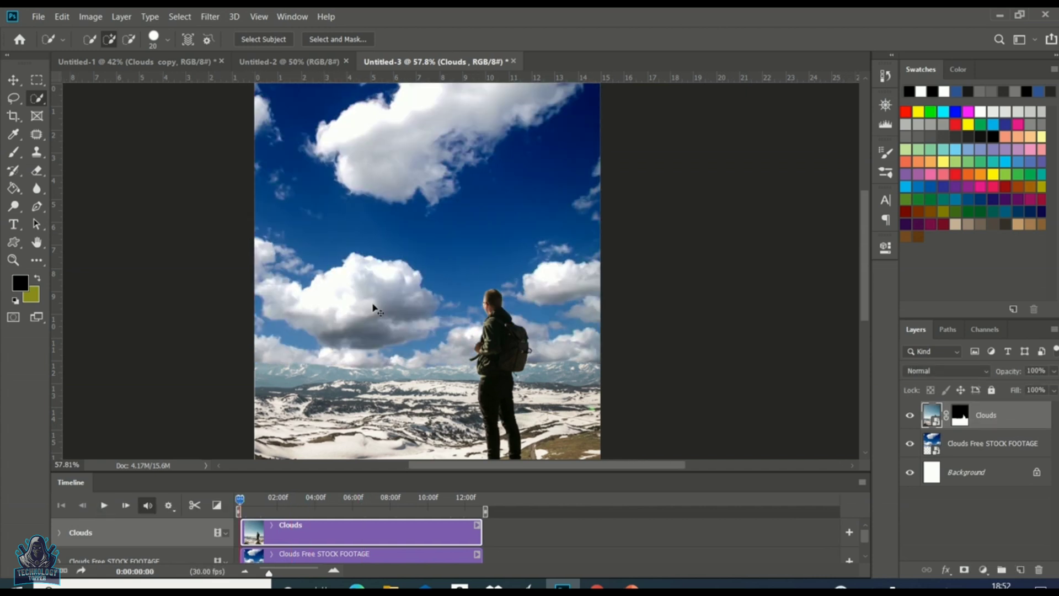
pyautogui.scroll(-3, 373, 305)
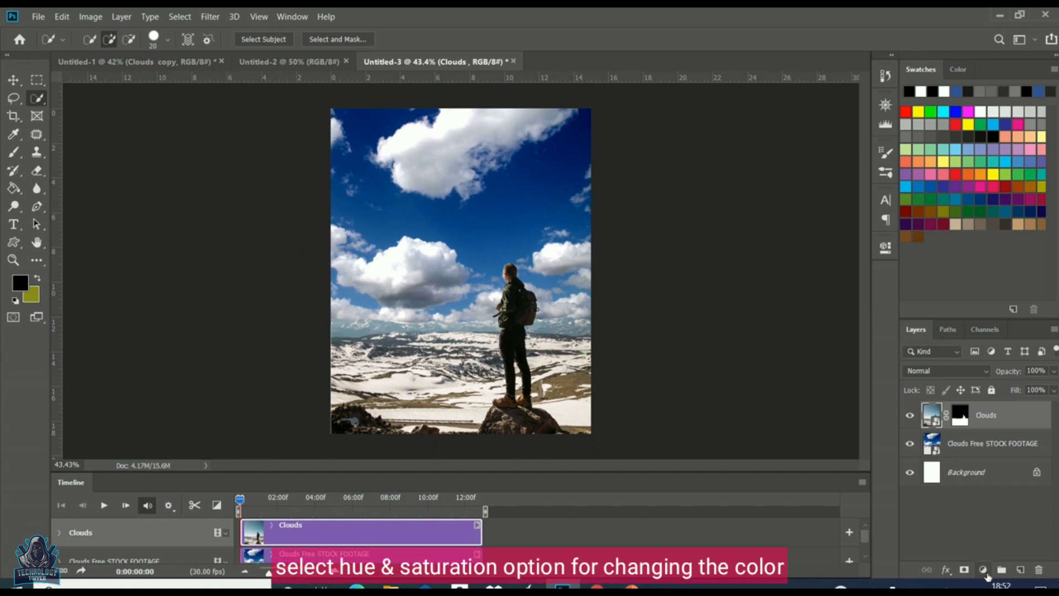
# Step: Add a Hue/Saturation adjustment layer and move it below the Clouds layer
pyautogui.click(986, 575)
pyautogui.click(987, 439)
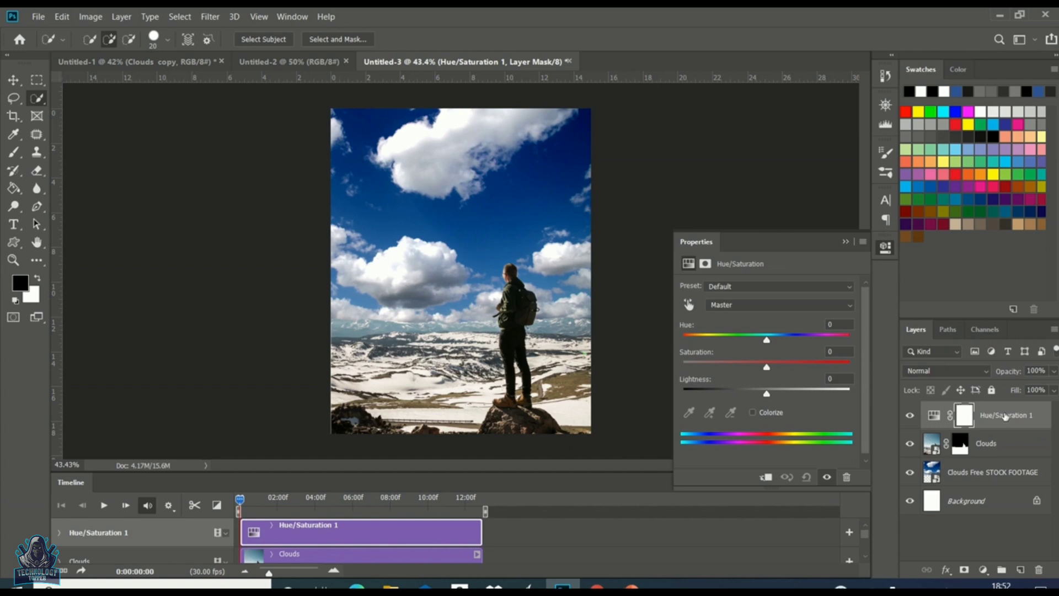
pyautogui.moveTo(1005, 417); pyautogui.dragTo(1006, 458)
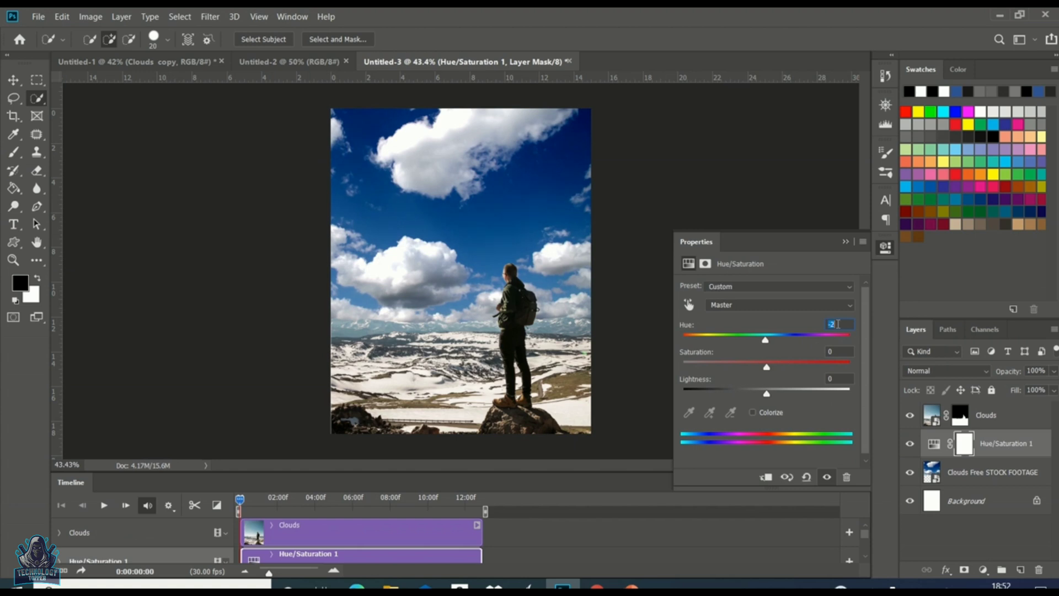
# Step: Set Hue to -14, Saturation to +4 and Lightness to -18 for the adjustment, then close its properties
pyautogui.press('Down')
pyautogui.press('Down')
pyautogui.press('Down')
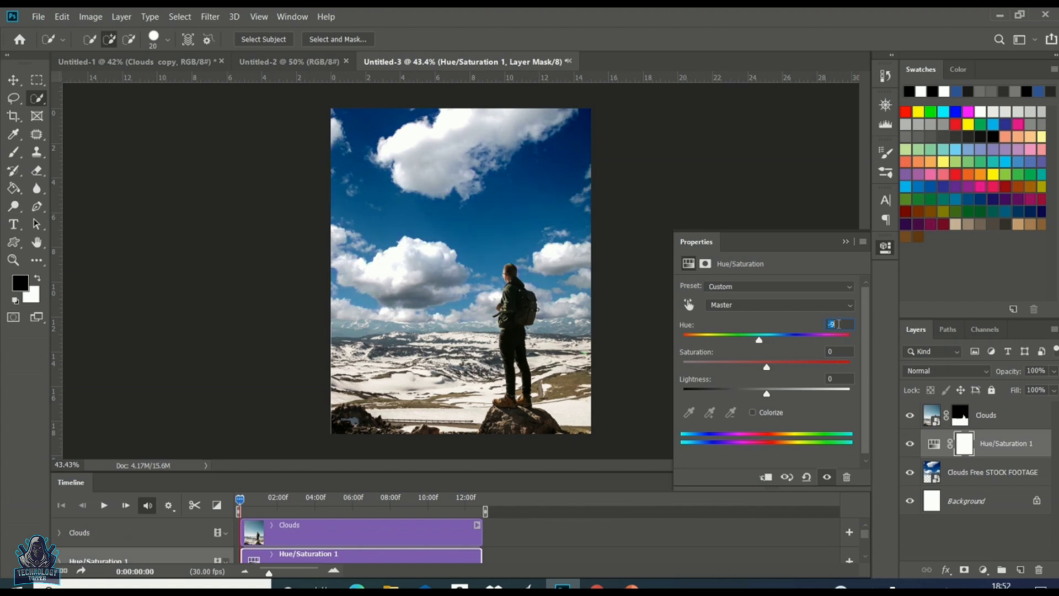
pyautogui.press('Down')
pyautogui.press('Down')
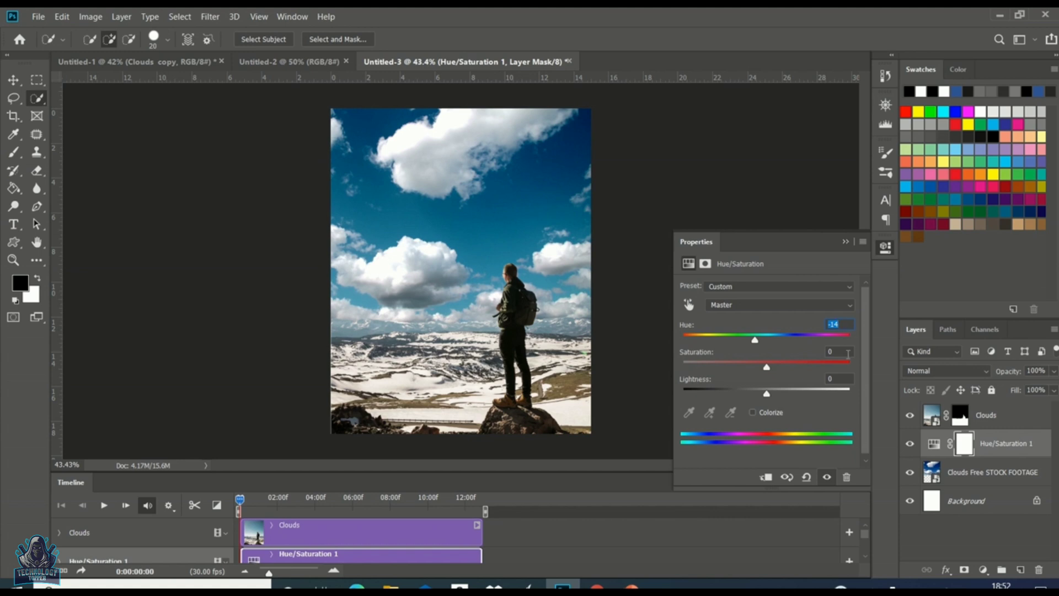
pyautogui.click(848, 352)
pyautogui.press('Up')
pyautogui.click(839, 378)
pyautogui.press('Down')
pyautogui.press('Down')
pyautogui.press('Down')
pyautogui.press('Down')
pyautogui.press('Down')
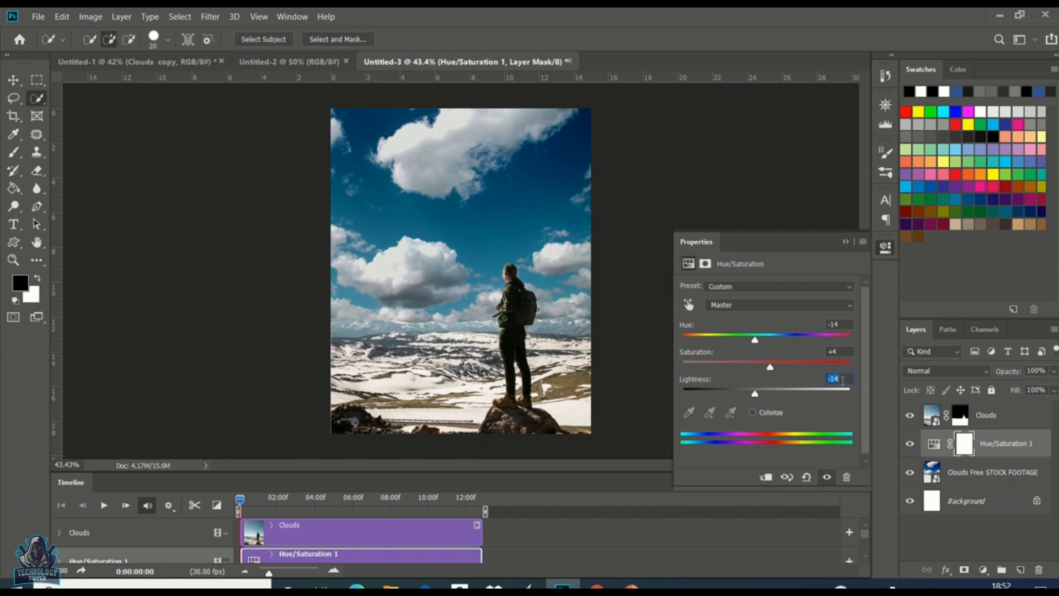
pyautogui.press('Down')
pyautogui.press('Down')
pyautogui.press('Down')
pyautogui.press('Down')
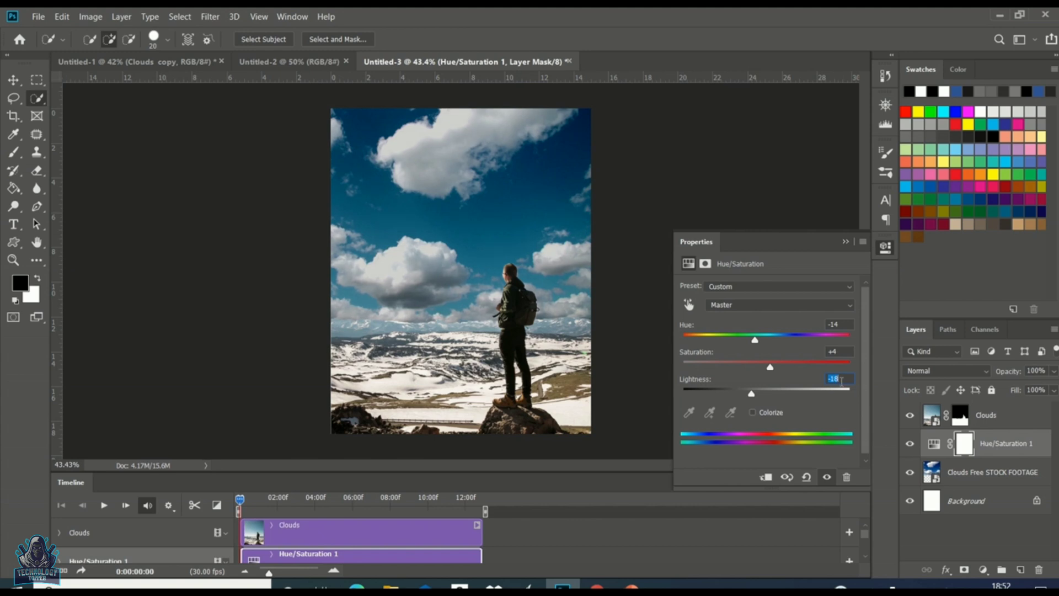
pyautogui.click(846, 242)
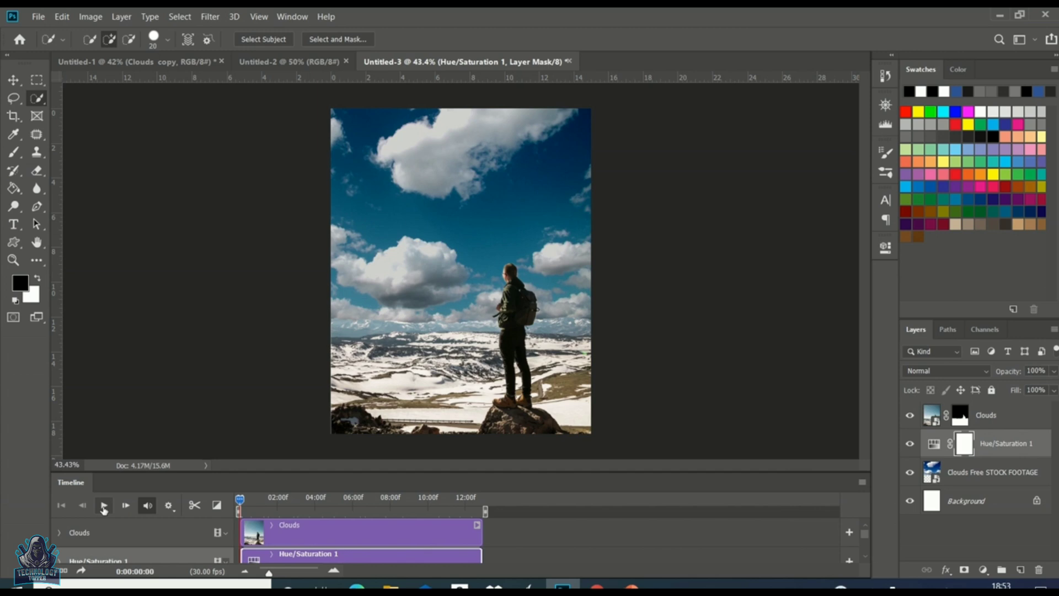
# Step: Select the Clouds, Hue/Saturation and footage layers and convert them into one smart object
pyautogui.click(103, 507)
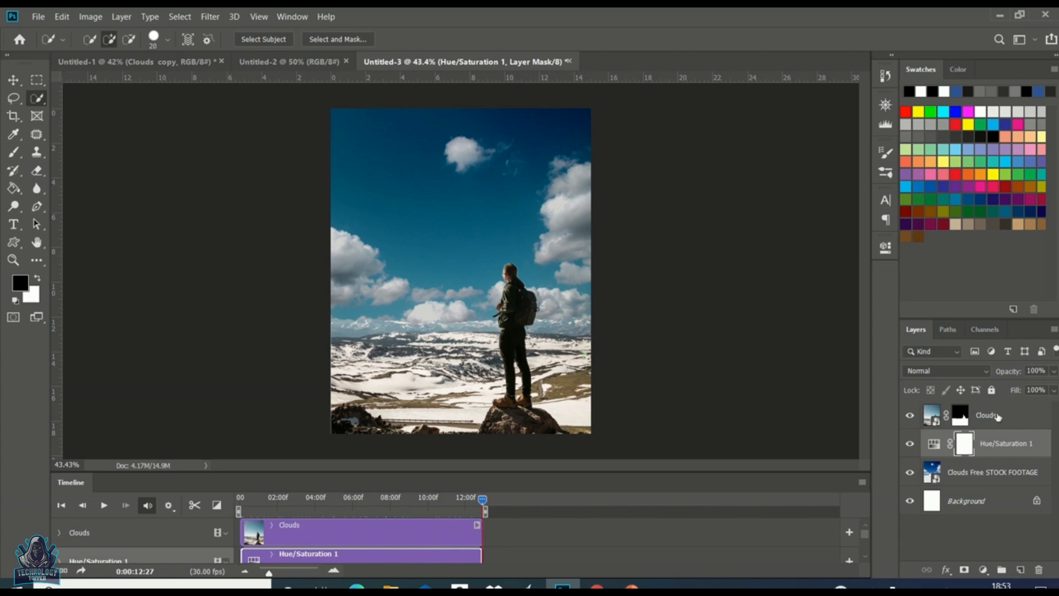
pyautogui.click(998, 417)
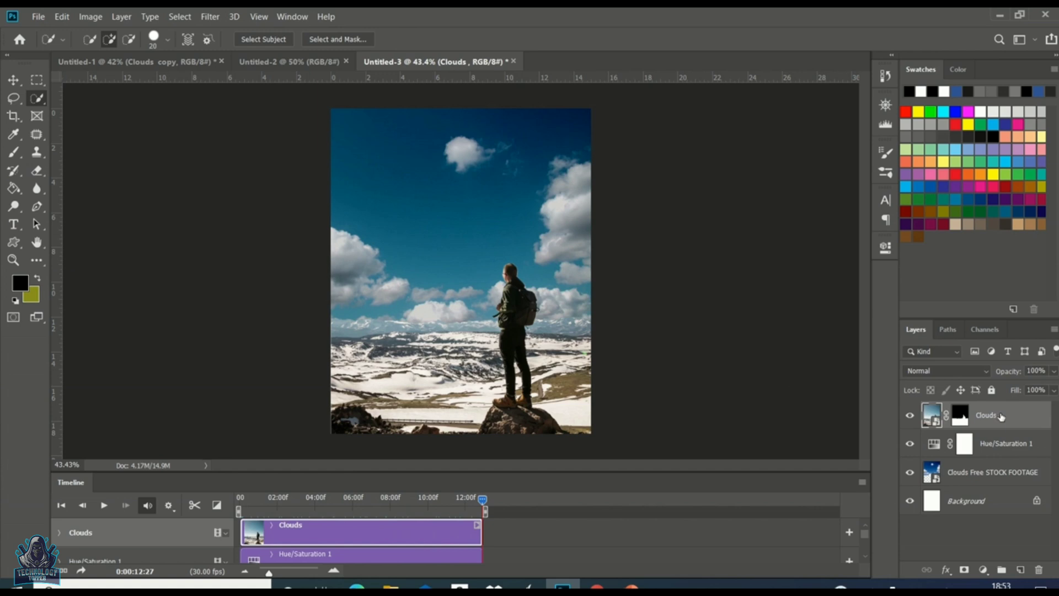
pyautogui.keyDown('shift'); pyautogui.click(1007, 444); pyautogui.keyUp('shift')
pyautogui.keyDown('shift'); pyautogui.click(1009, 478); pyautogui.keyUp('shift')
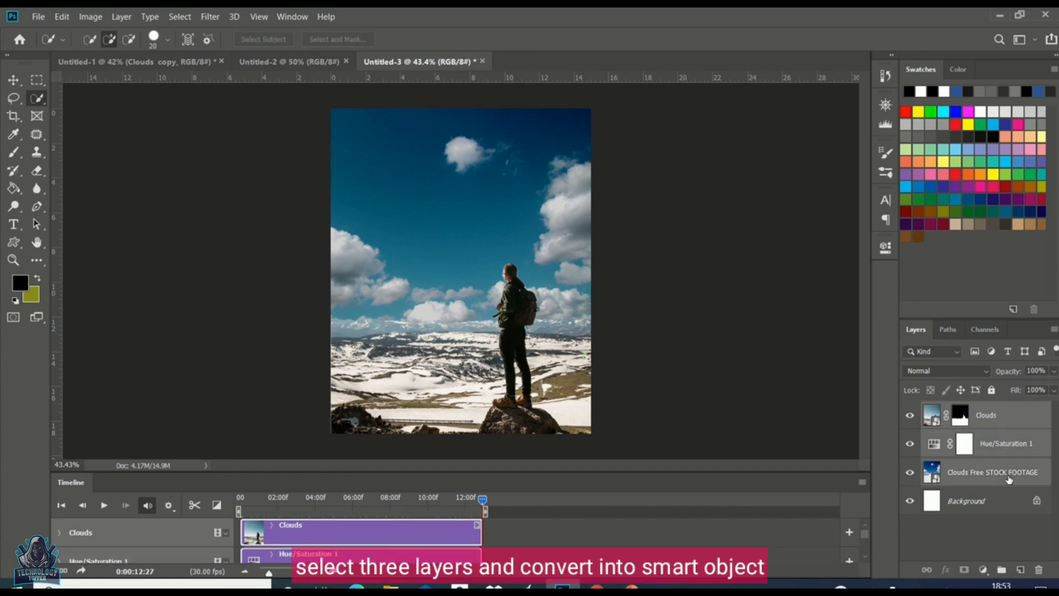
pyautogui.rightClick(1002, 445)
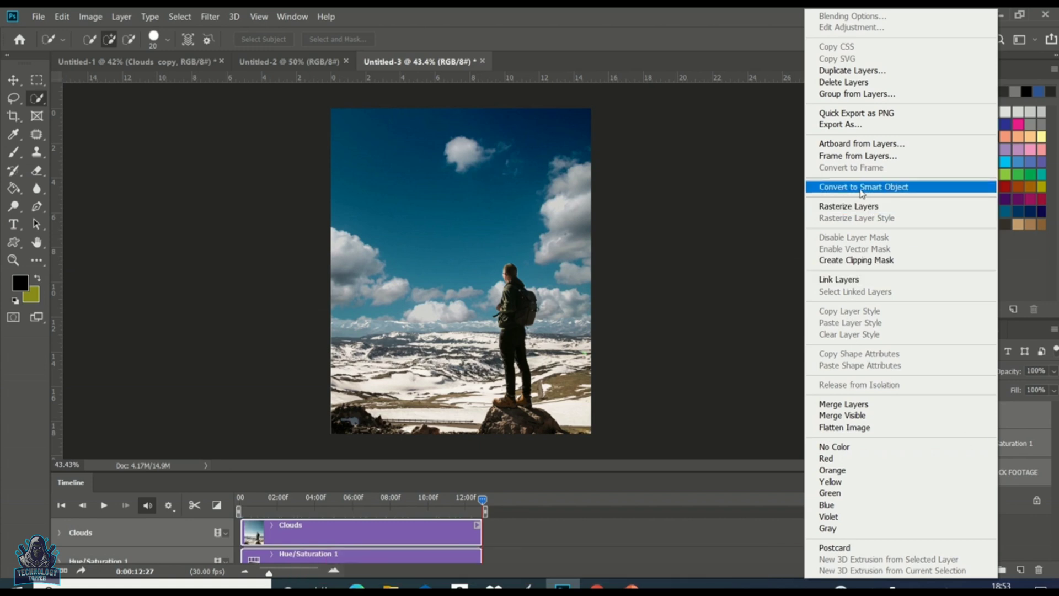
pyautogui.click(873, 187)
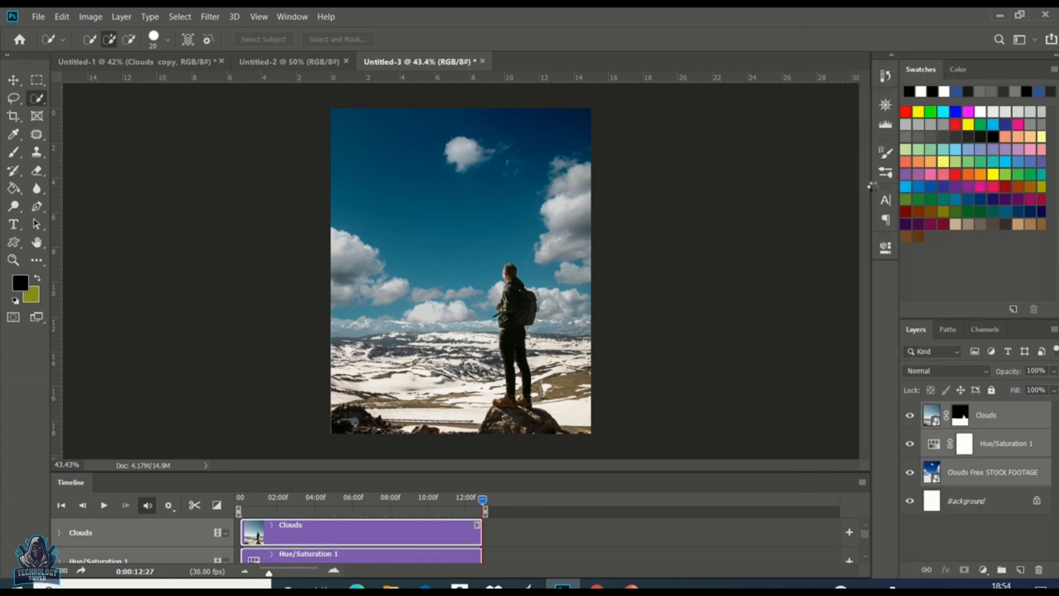
# Step: Duplicate the Clouds smart object layer as Clouds copy
pyautogui.rightClick(970, 421)
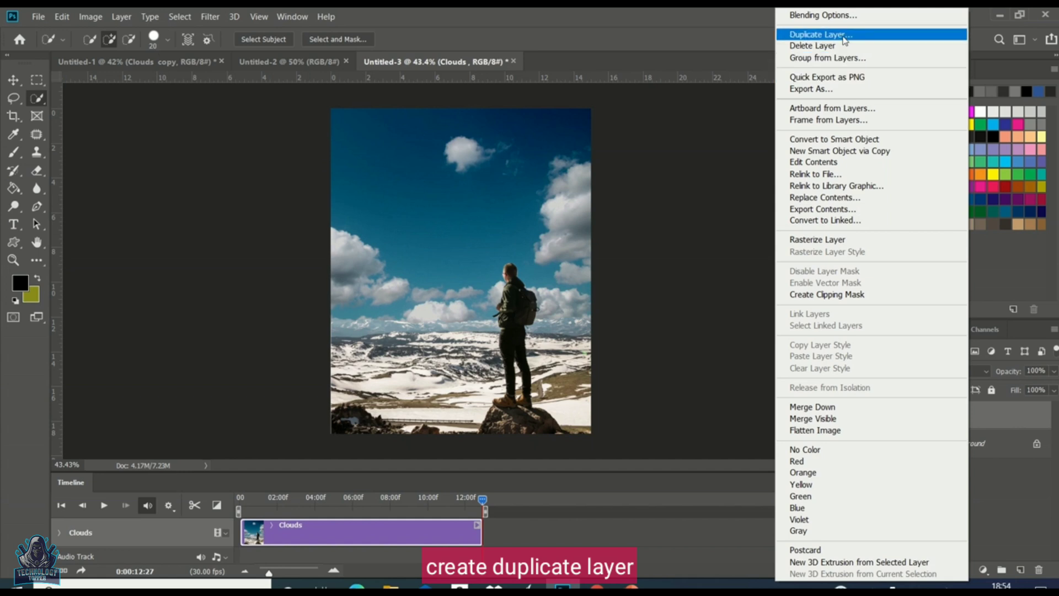
pyautogui.click(845, 35)
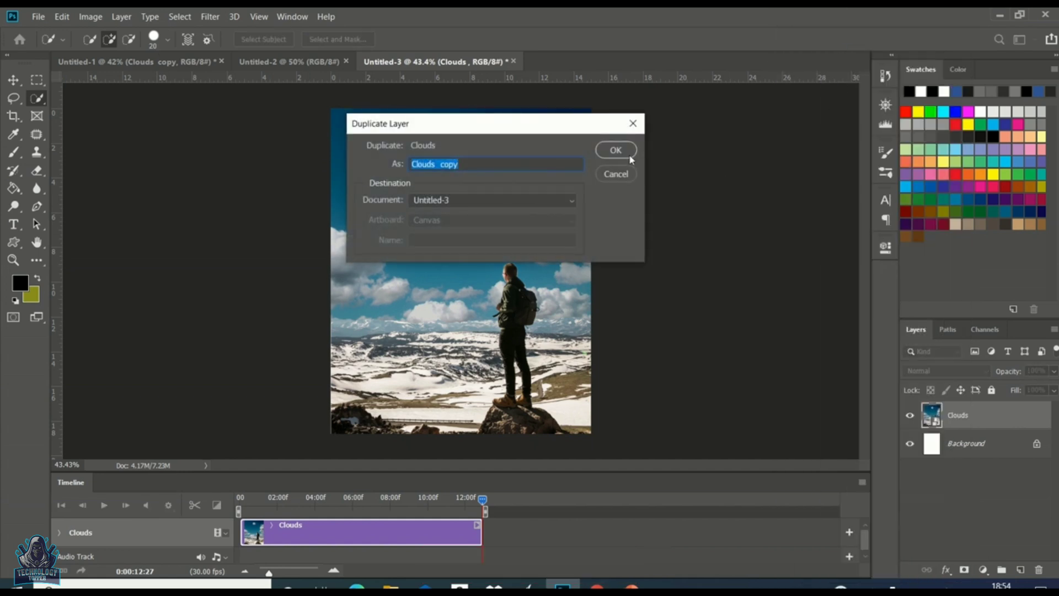
pyautogui.click(626, 150)
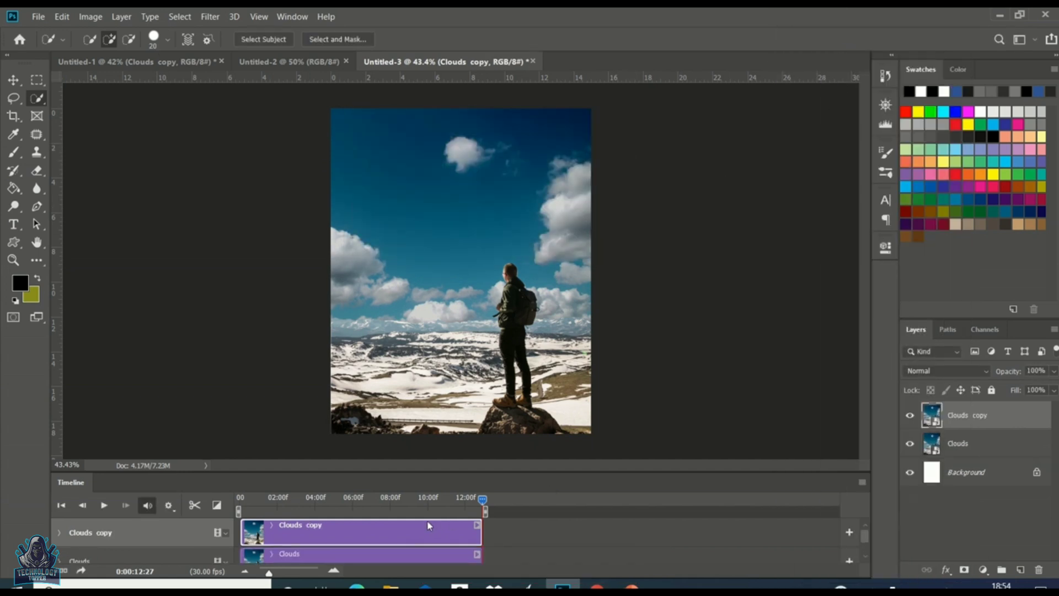
# Step: Place the Clouds copy clip after the Clouds clip and apply a 1 s Cross Fade between them
pyautogui.moveTo(456, 531); pyautogui.dragTo(614, 555)
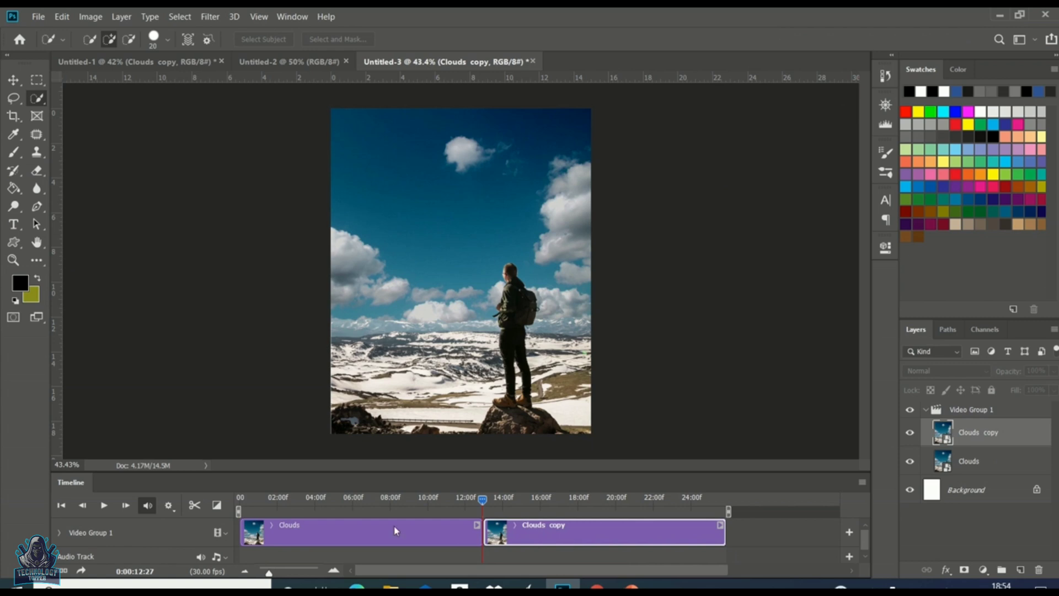
pyautogui.click(216, 506)
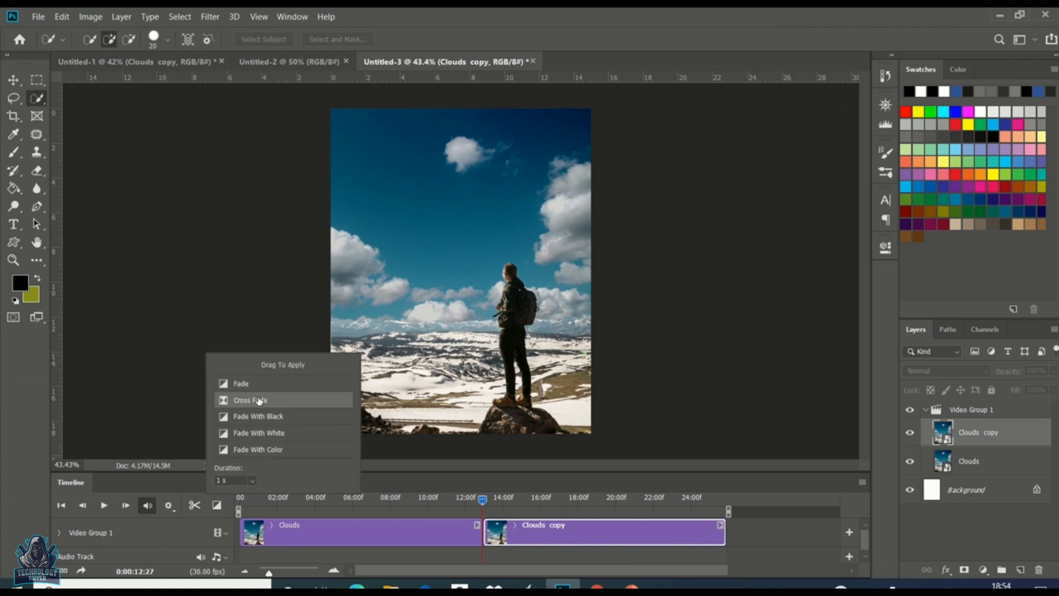
pyautogui.moveTo(258, 401); pyautogui.dragTo(503, 536)
pyautogui.moveTo(257, 404); pyautogui.dragTo(492, 535)
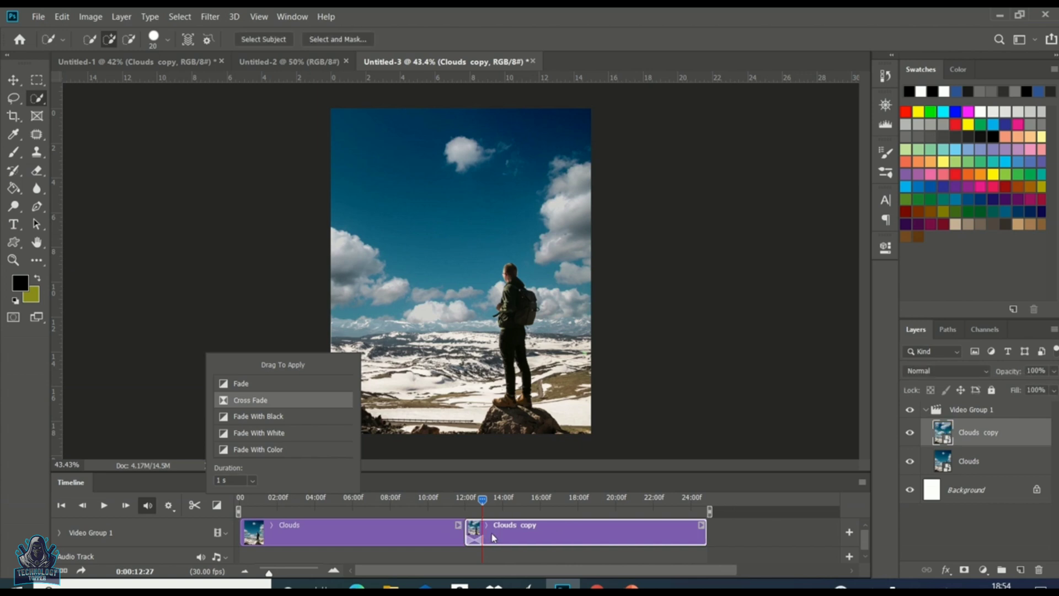
pyautogui.click(217, 506)
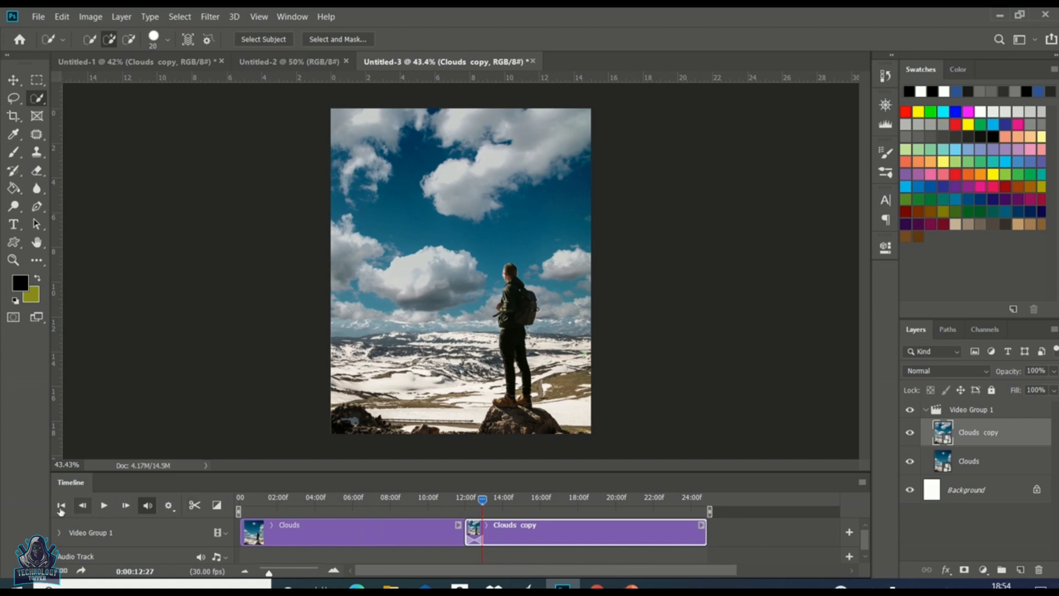
# Step: Play the timeline from the first frame to preview the transition
pyautogui.click(61, 506)
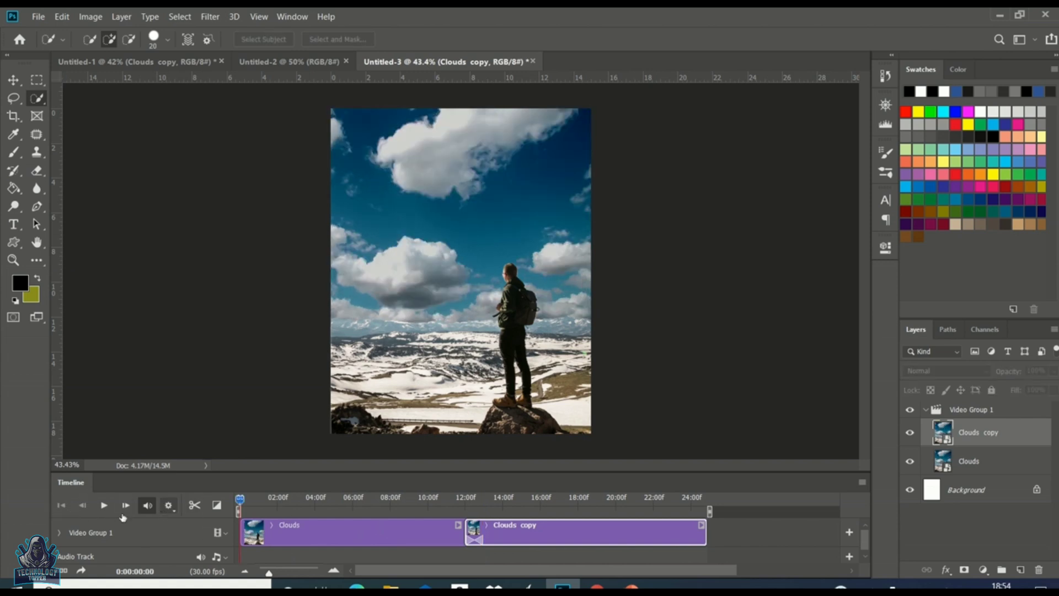
pyautogui.click(104, 506)
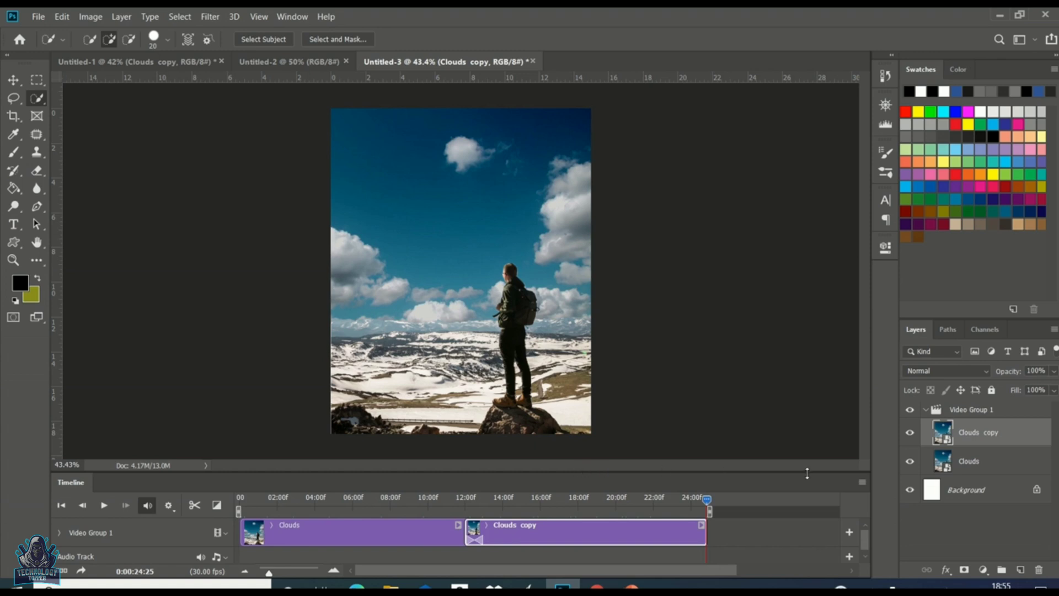
# Step: Render the video as Cloud.mp4 in H.264 High Quality
pyautogui.click(864, 483)
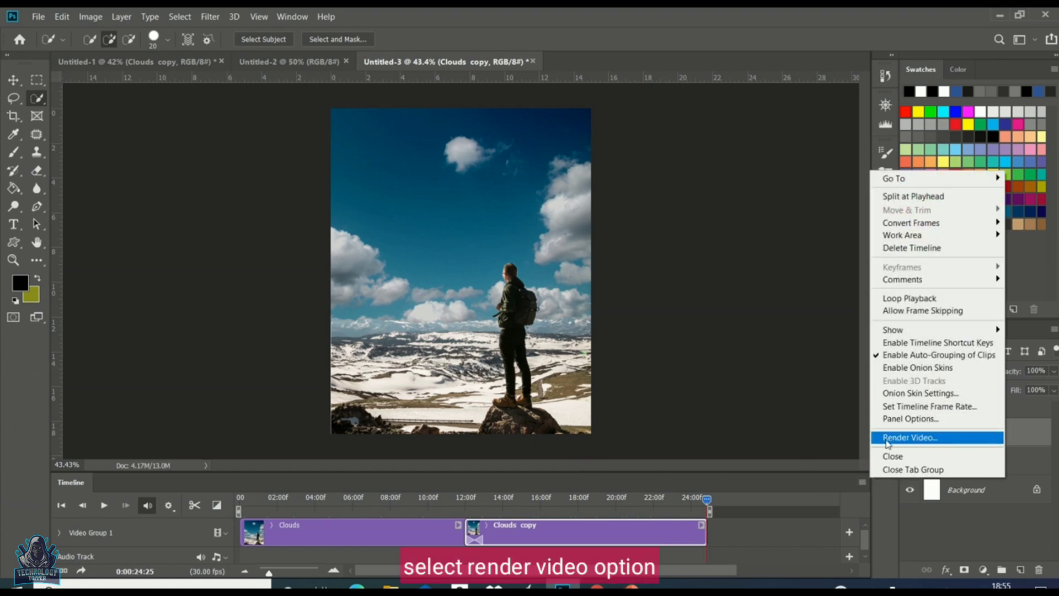
pyautogui.click(893, 438)
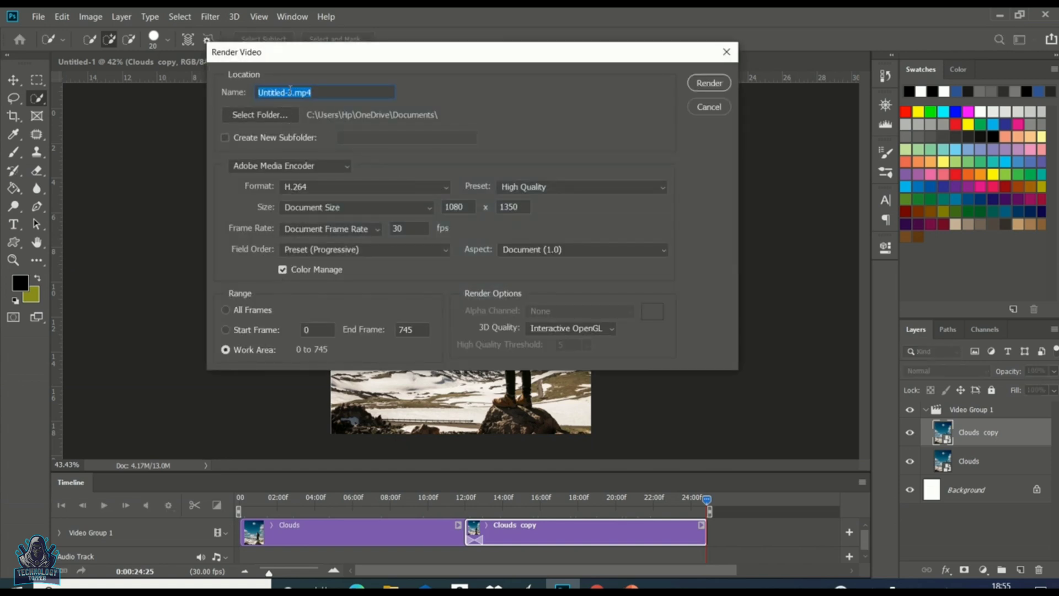
pyautogui.click(291, 91)
pyautogui.press('BackSpace')
pyautogui.press('BackSpace')
pyautogui.press('BackSpace')
pyautogui.press('BackSpace')
pyautogui.press('BackSpace')
pyautogui.press('BackSpace')
pyautogui.press('BackSpace')
pyautogui.press('BackSpace')
pyautogui.press('BackSpace')
pyautogui.press('BackSpace')
pyautogui.write('Cloud')
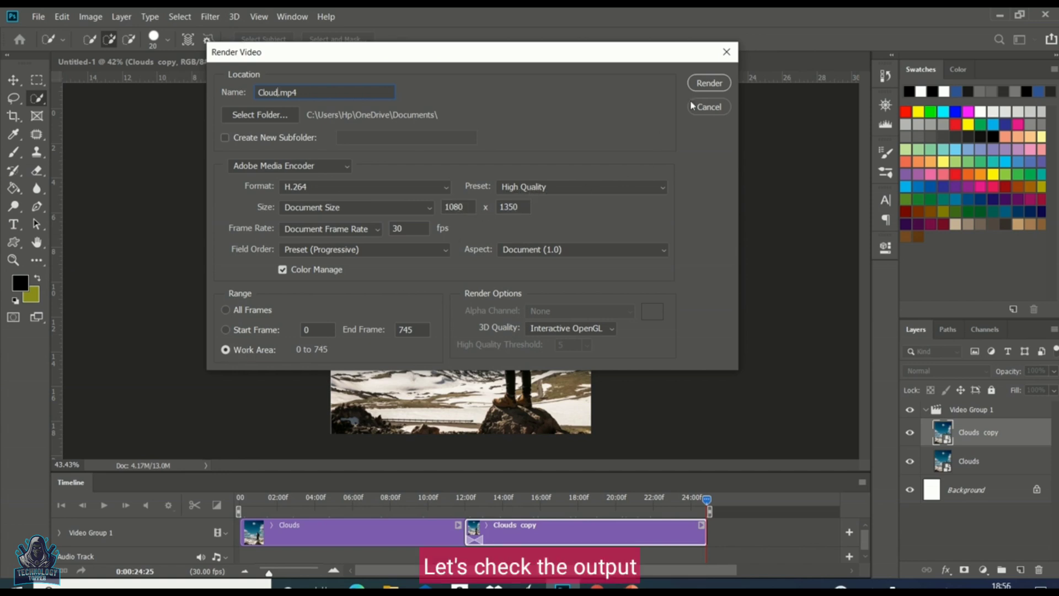
pyautogui.click(715, 83)
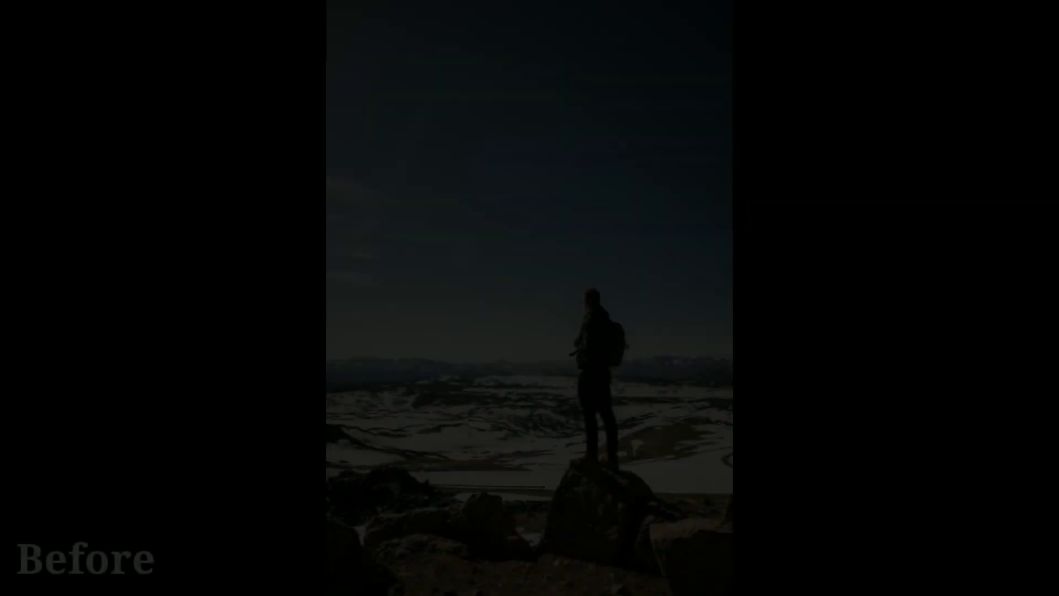